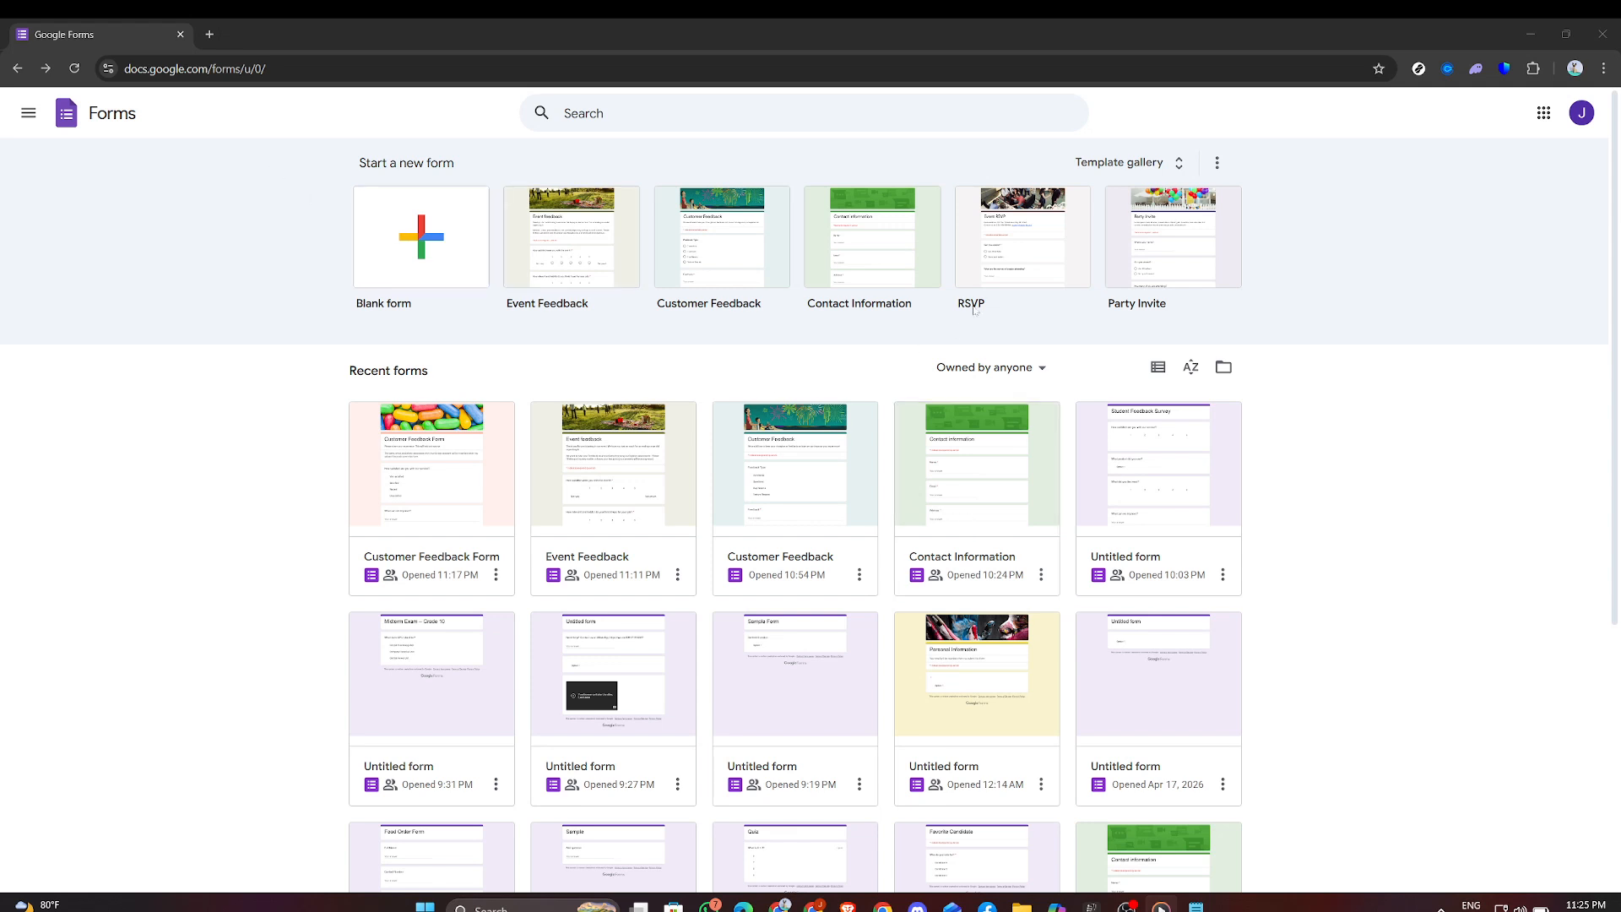
# Step: Open the Contact Information form and review its question fields from Name through Comments
pyautogui.click(1405, 353)
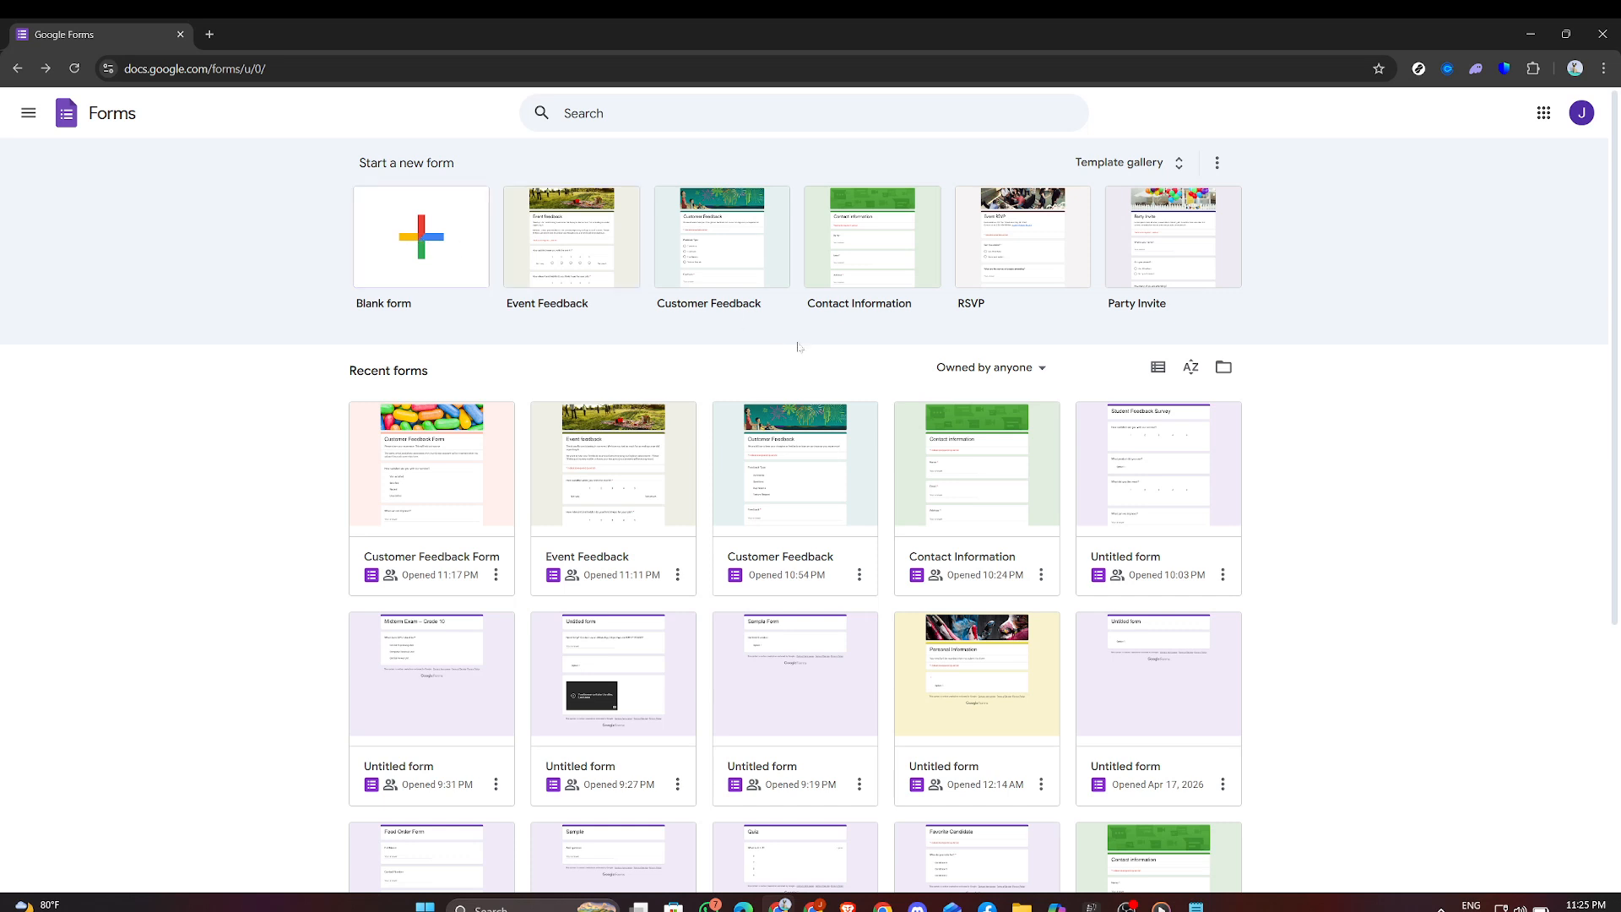
pyautogui.click(817, 497)
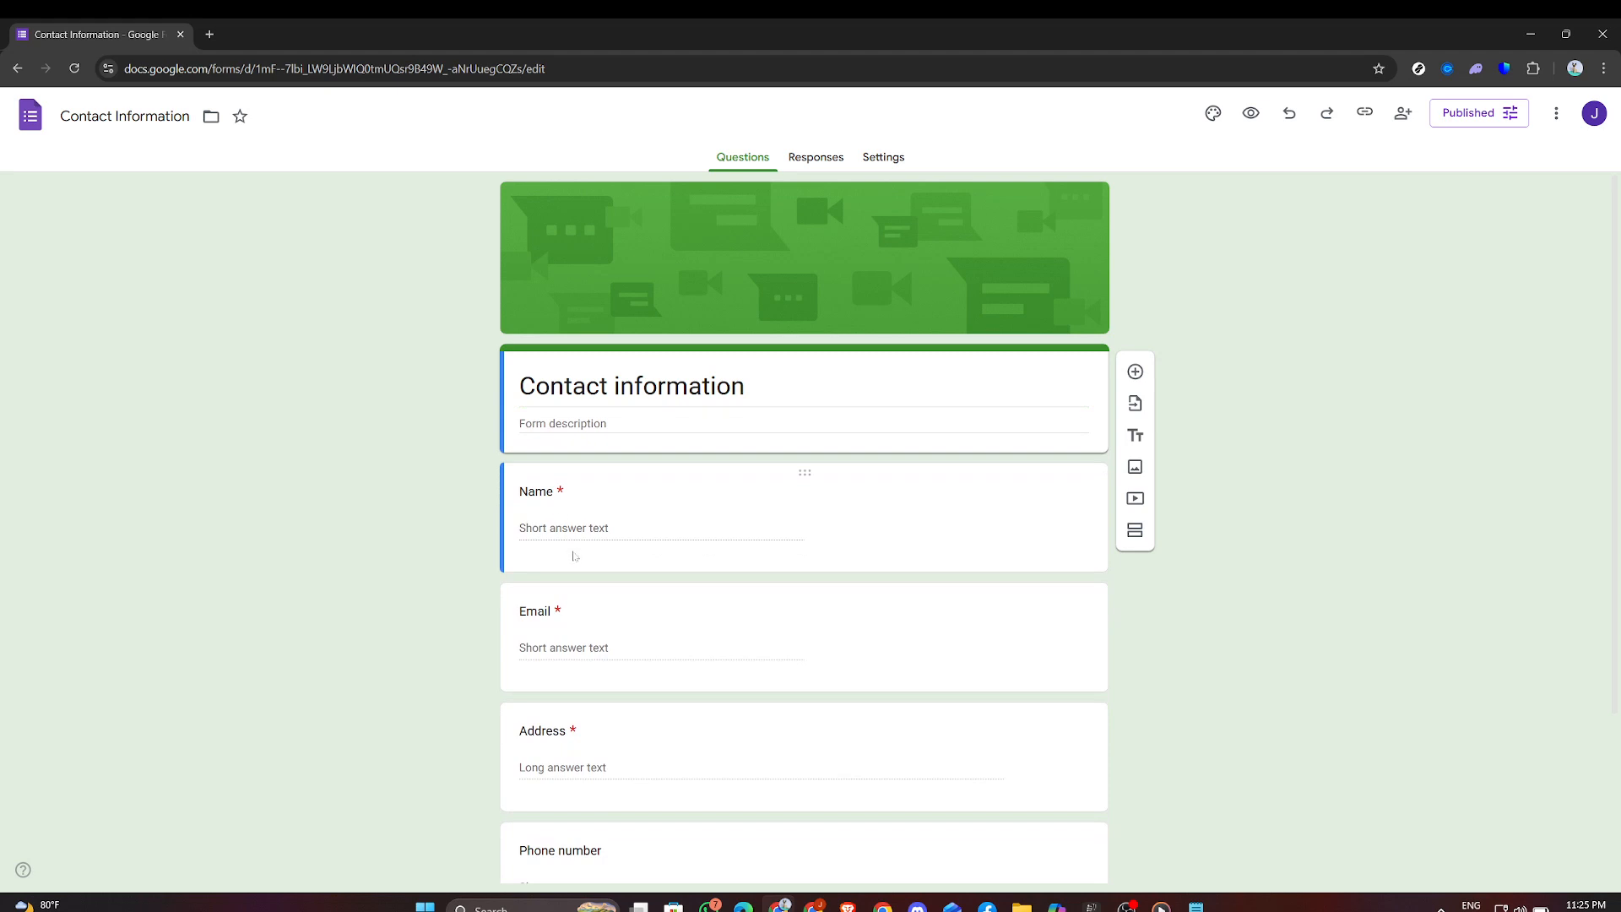
pyautogui.click(568, 517)
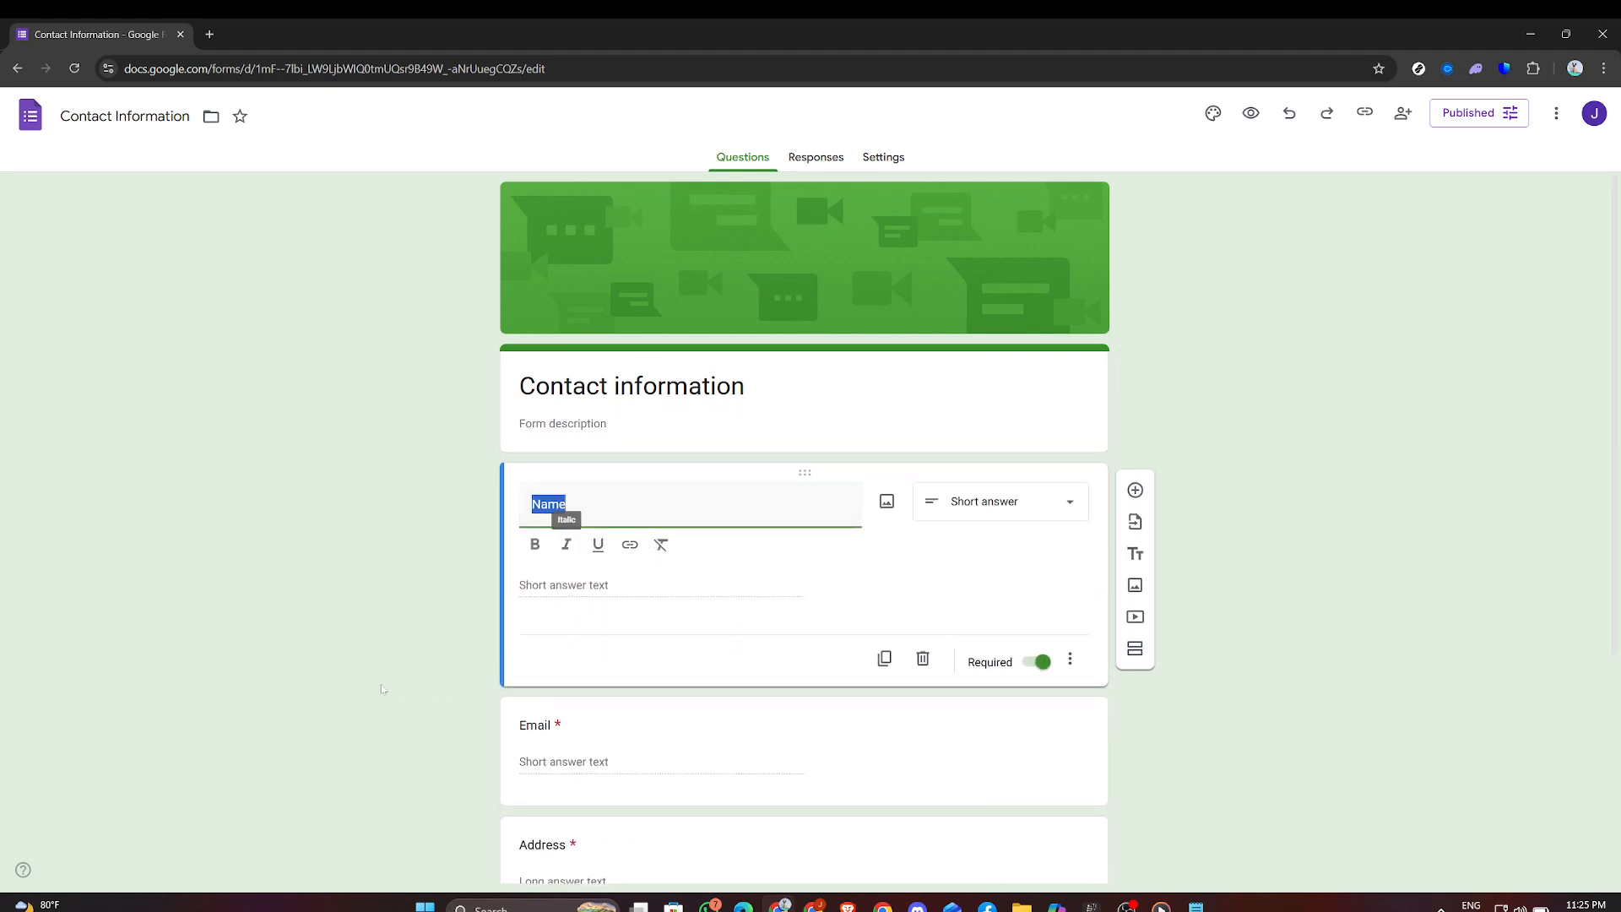
pyautogui.click(456, 707)
pyautogui.scroll(-3, 456, 707)
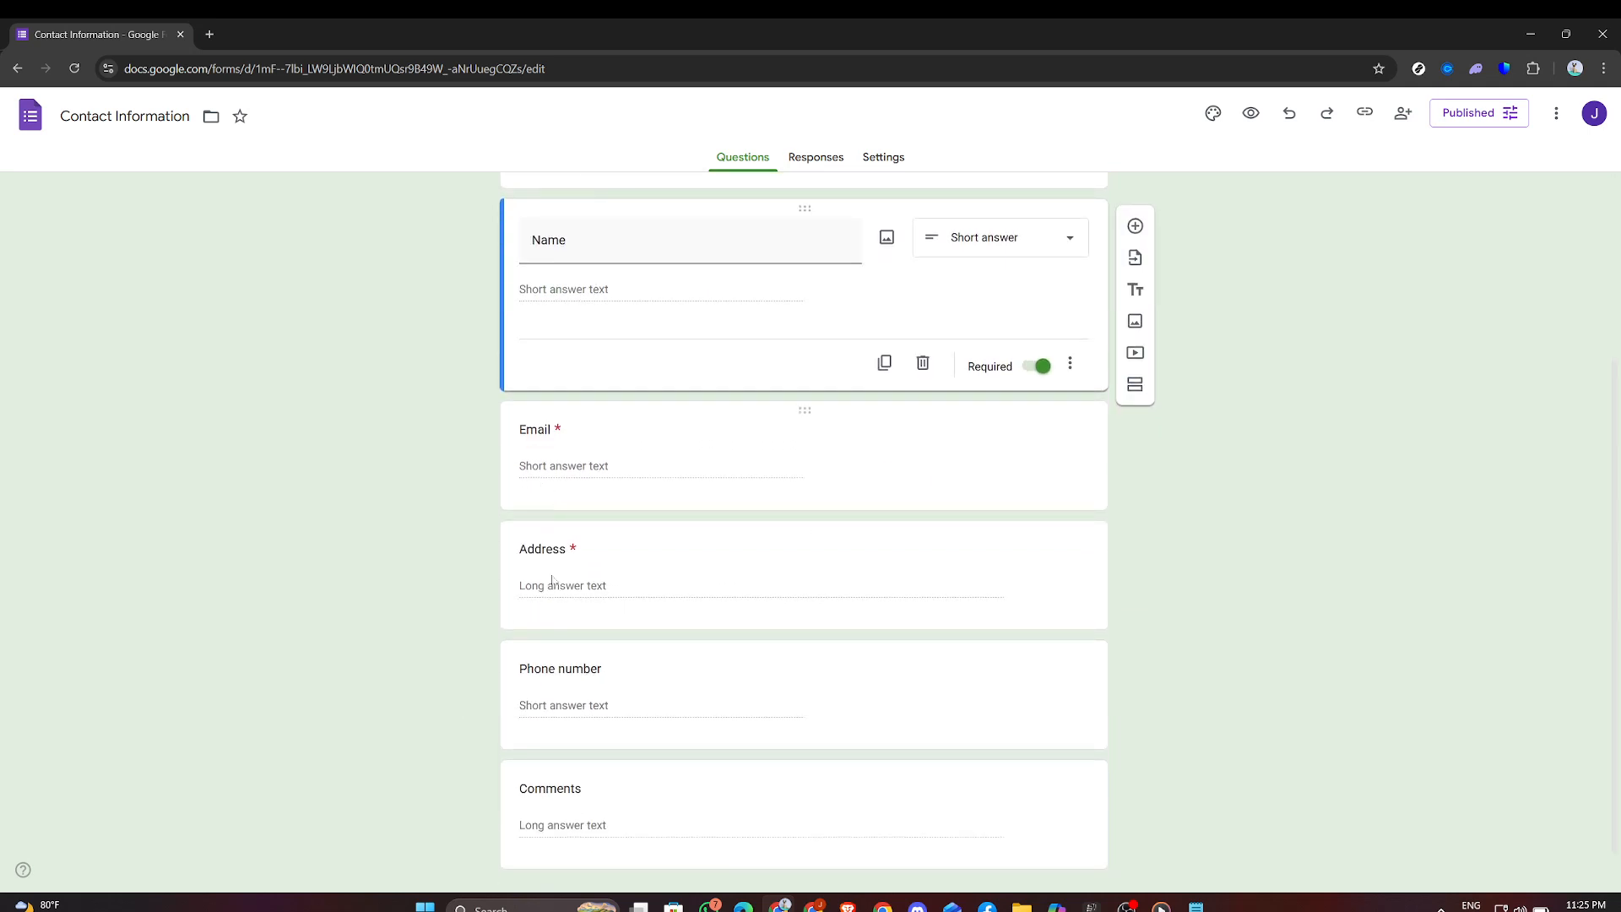
pyautogui.scroll(-1, 568, 697)
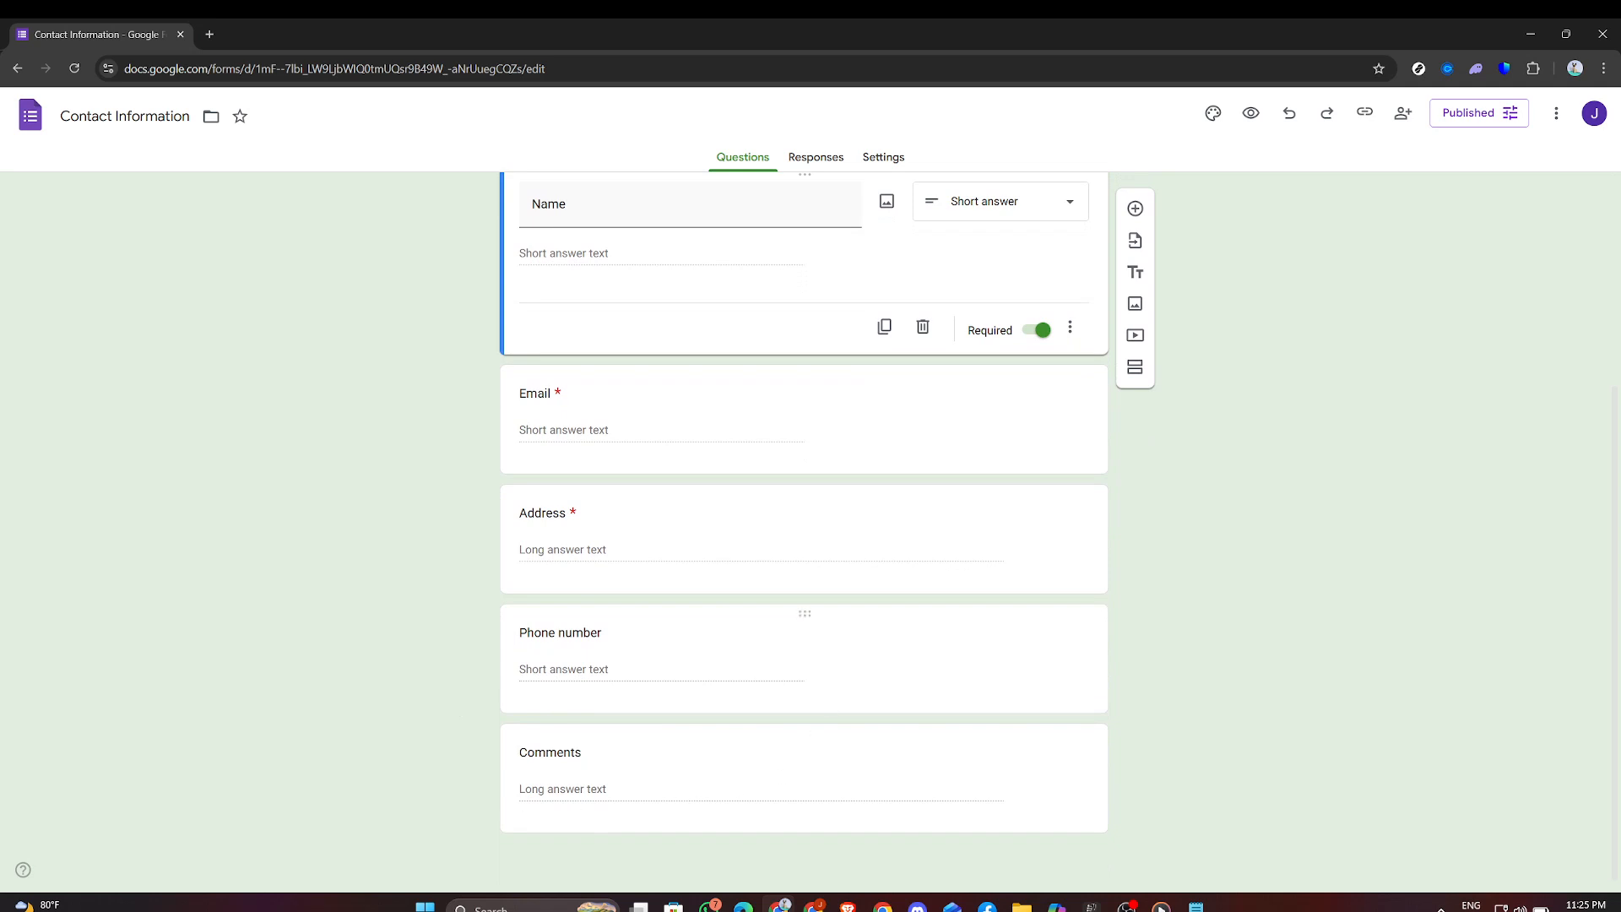
pyautogui.scroll(3, 803, 613)
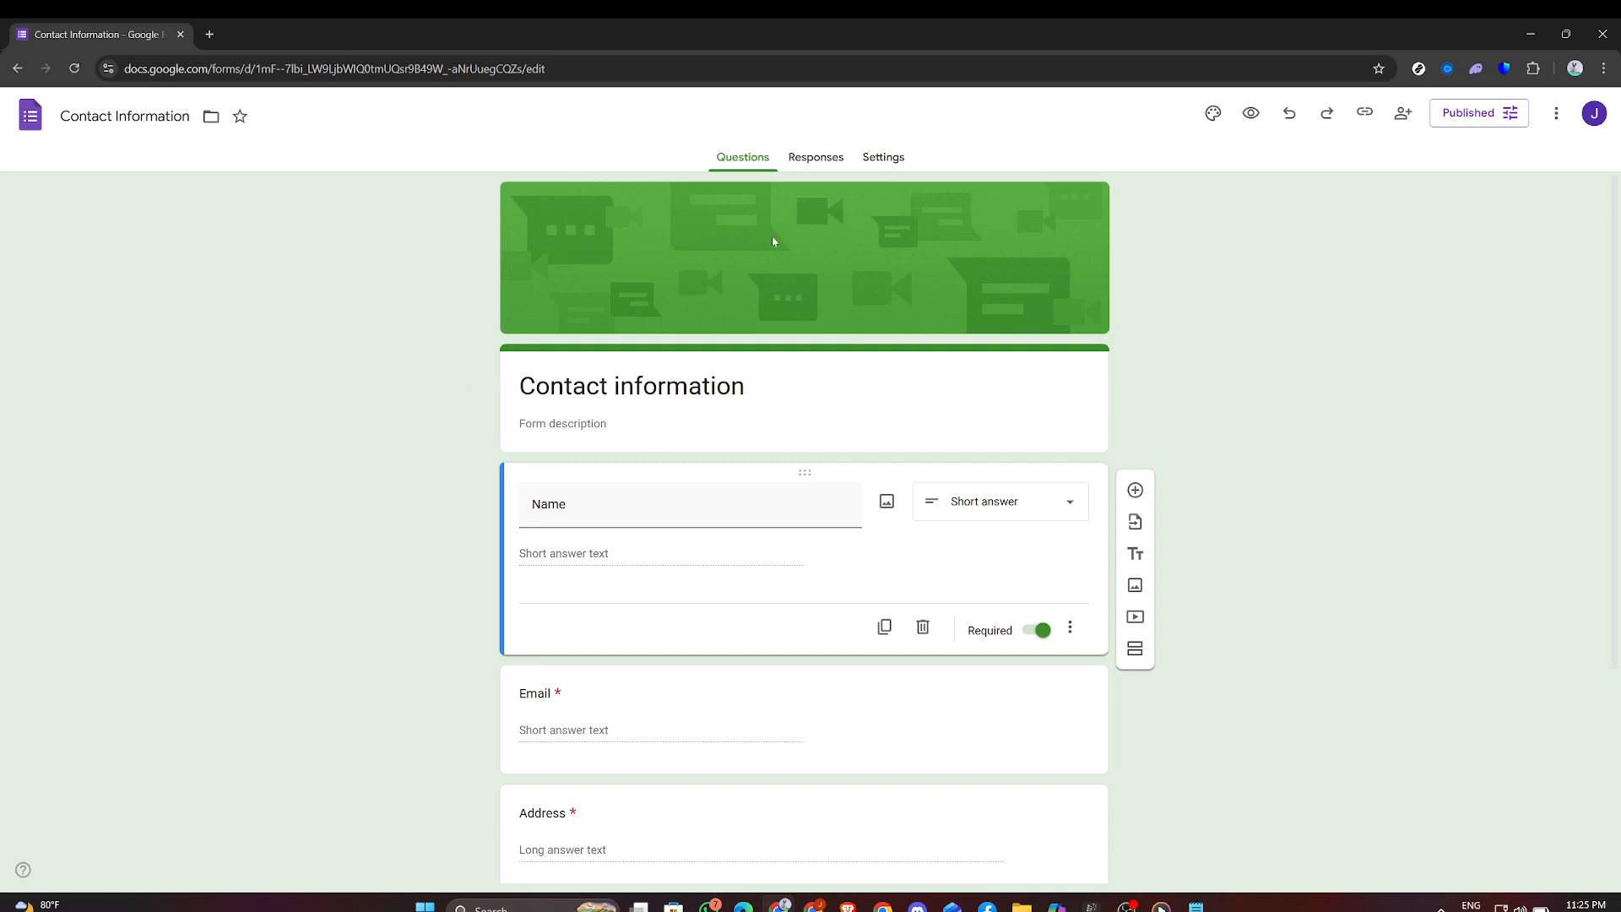
# Step: Set the form's response settings to collect email addresses as Verified
pyautogui.click(883, 160)
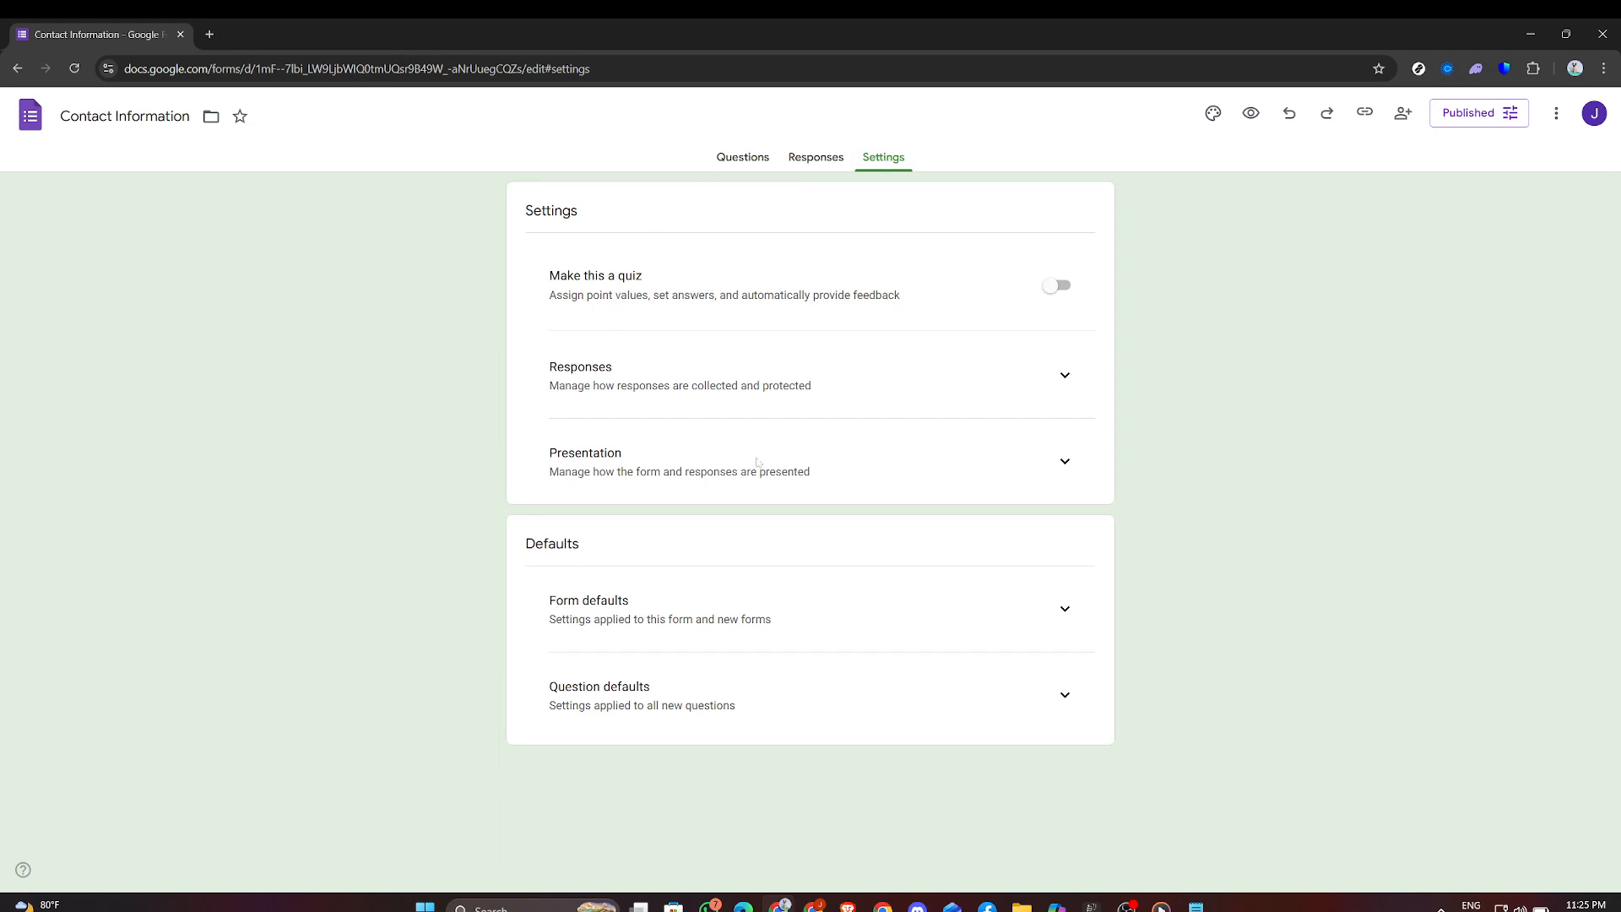
pyautogui.click(1065, 375)
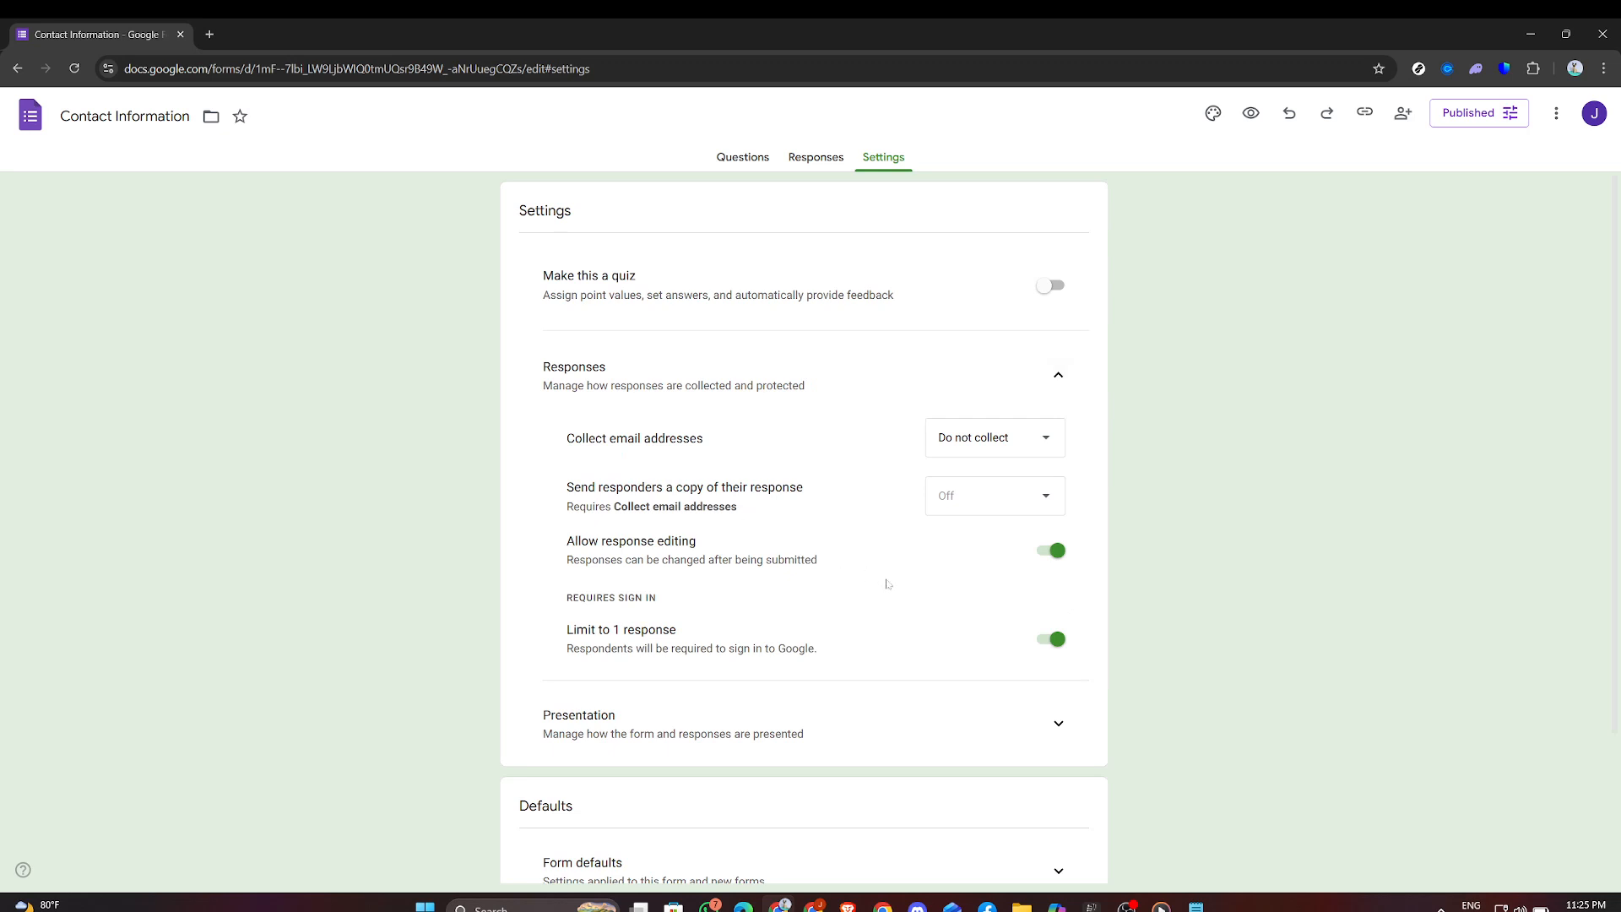
pyautogui.click(969, 441)
pyautogui.click(976, 478)
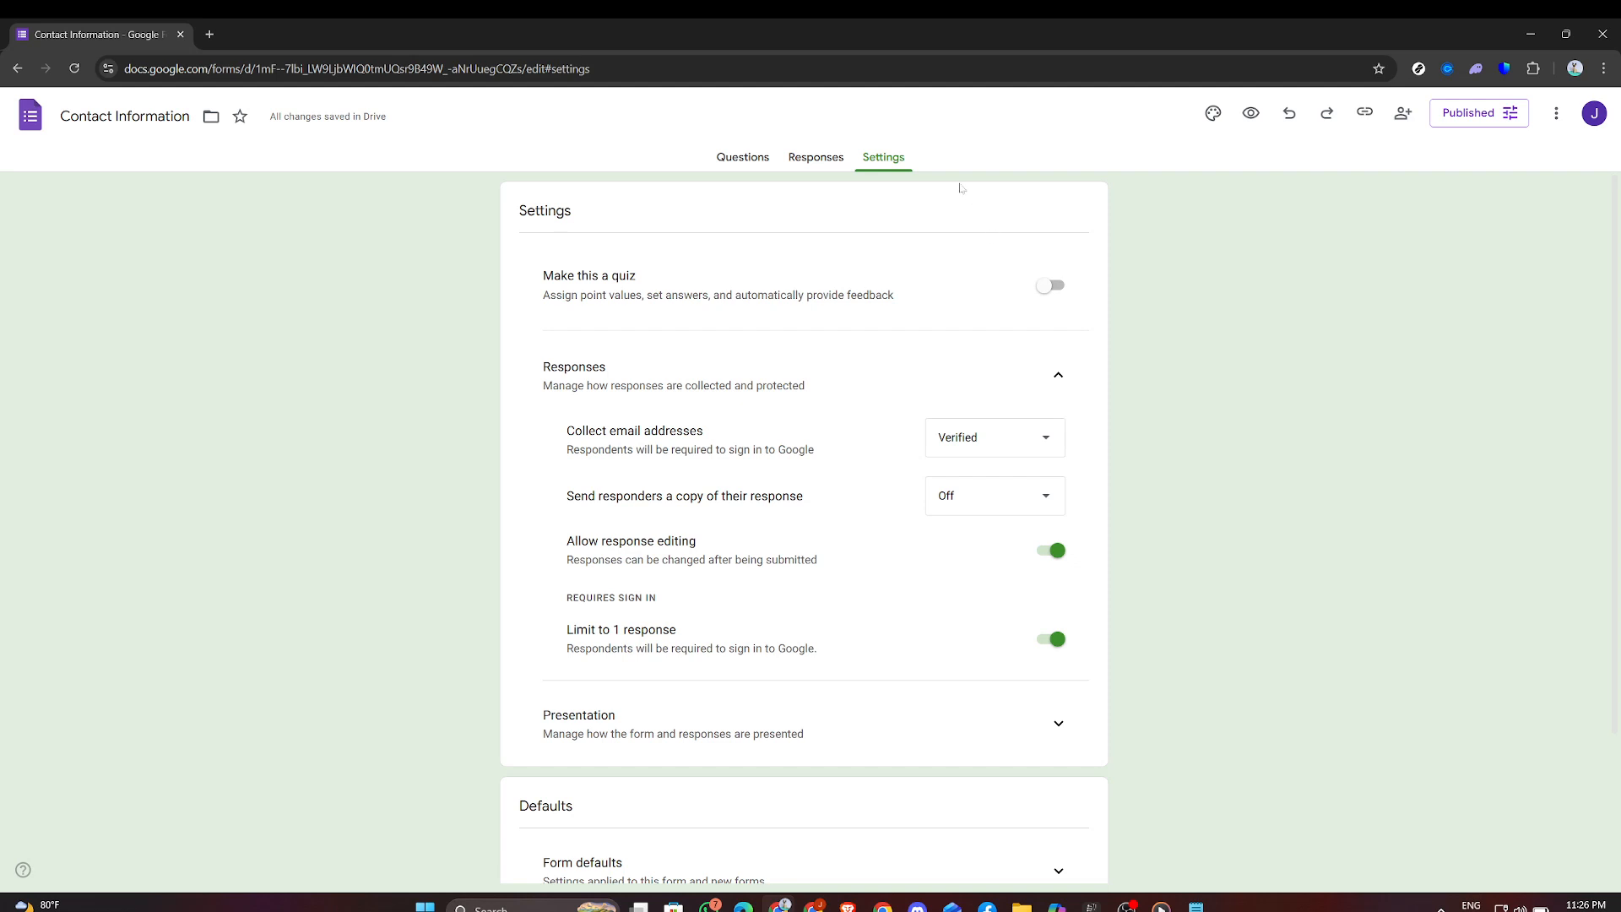
# Step: Link the form's responses to a new spreadsheet under the suggested name and dismiss the Meet promotion in the opened sheet
pyautogui.click(821, 168)
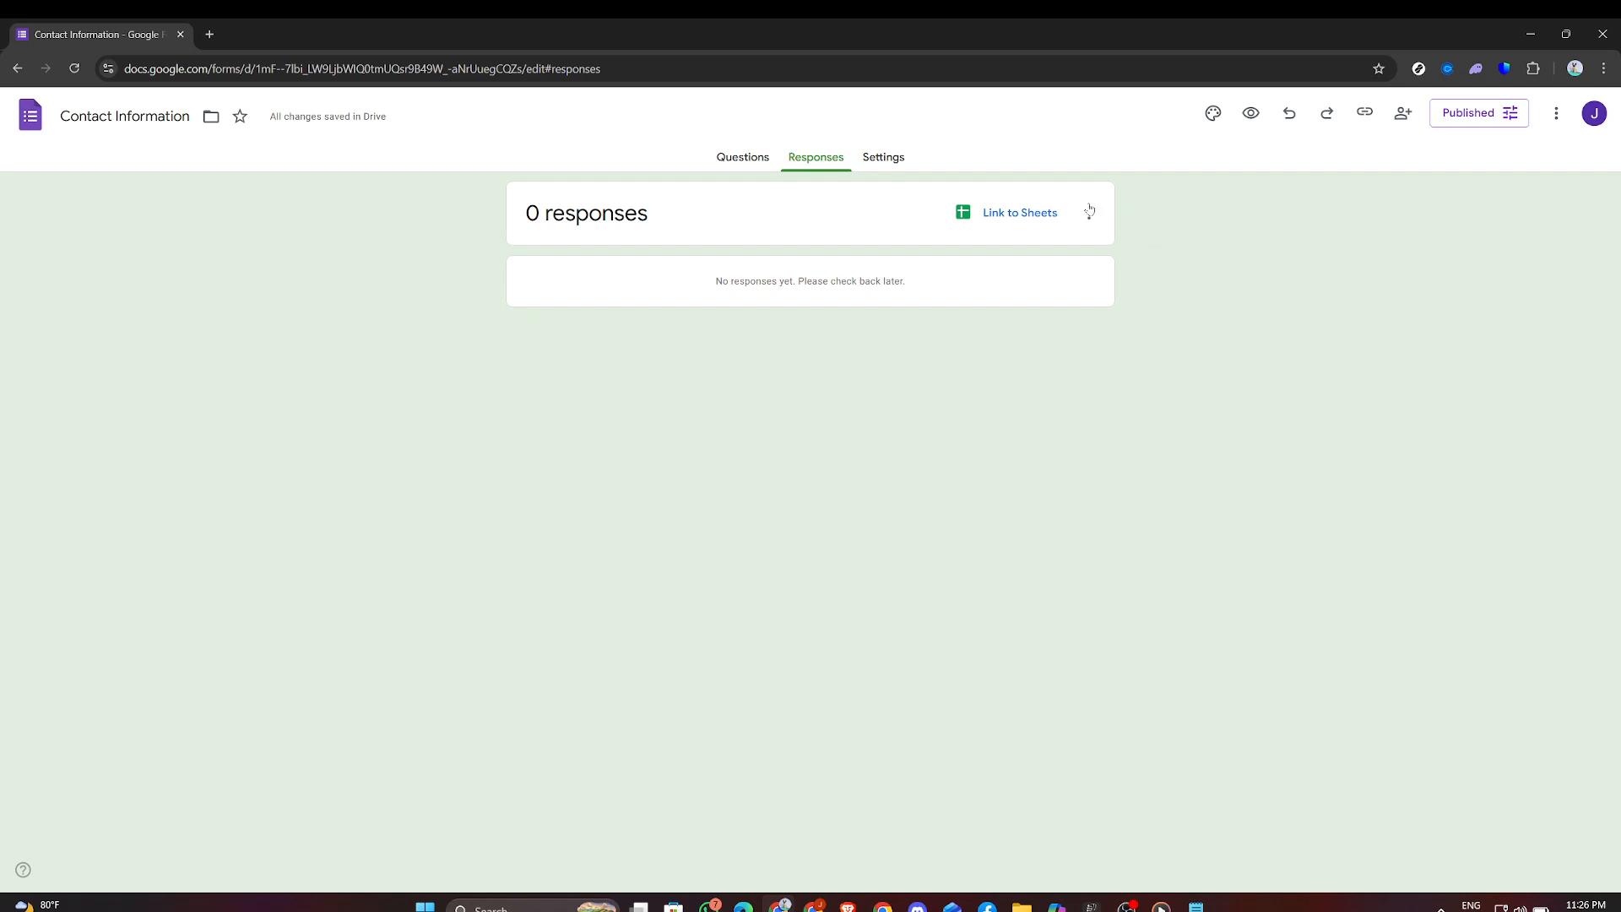
pyautogui.click(1026, 218)
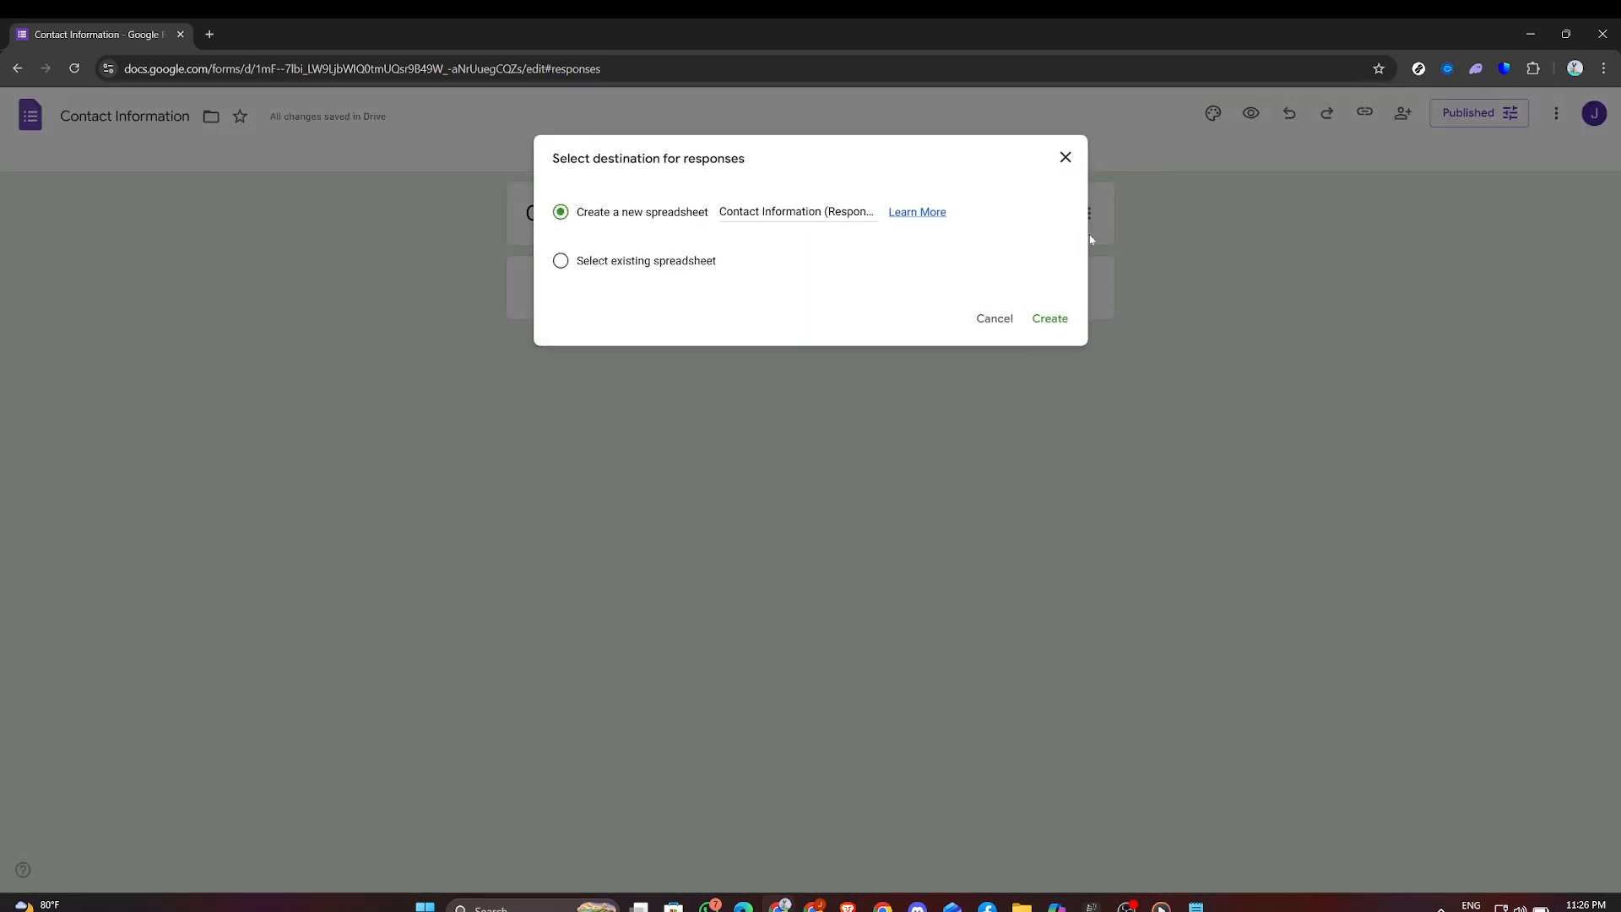
pyautogui.click(1060, 321)
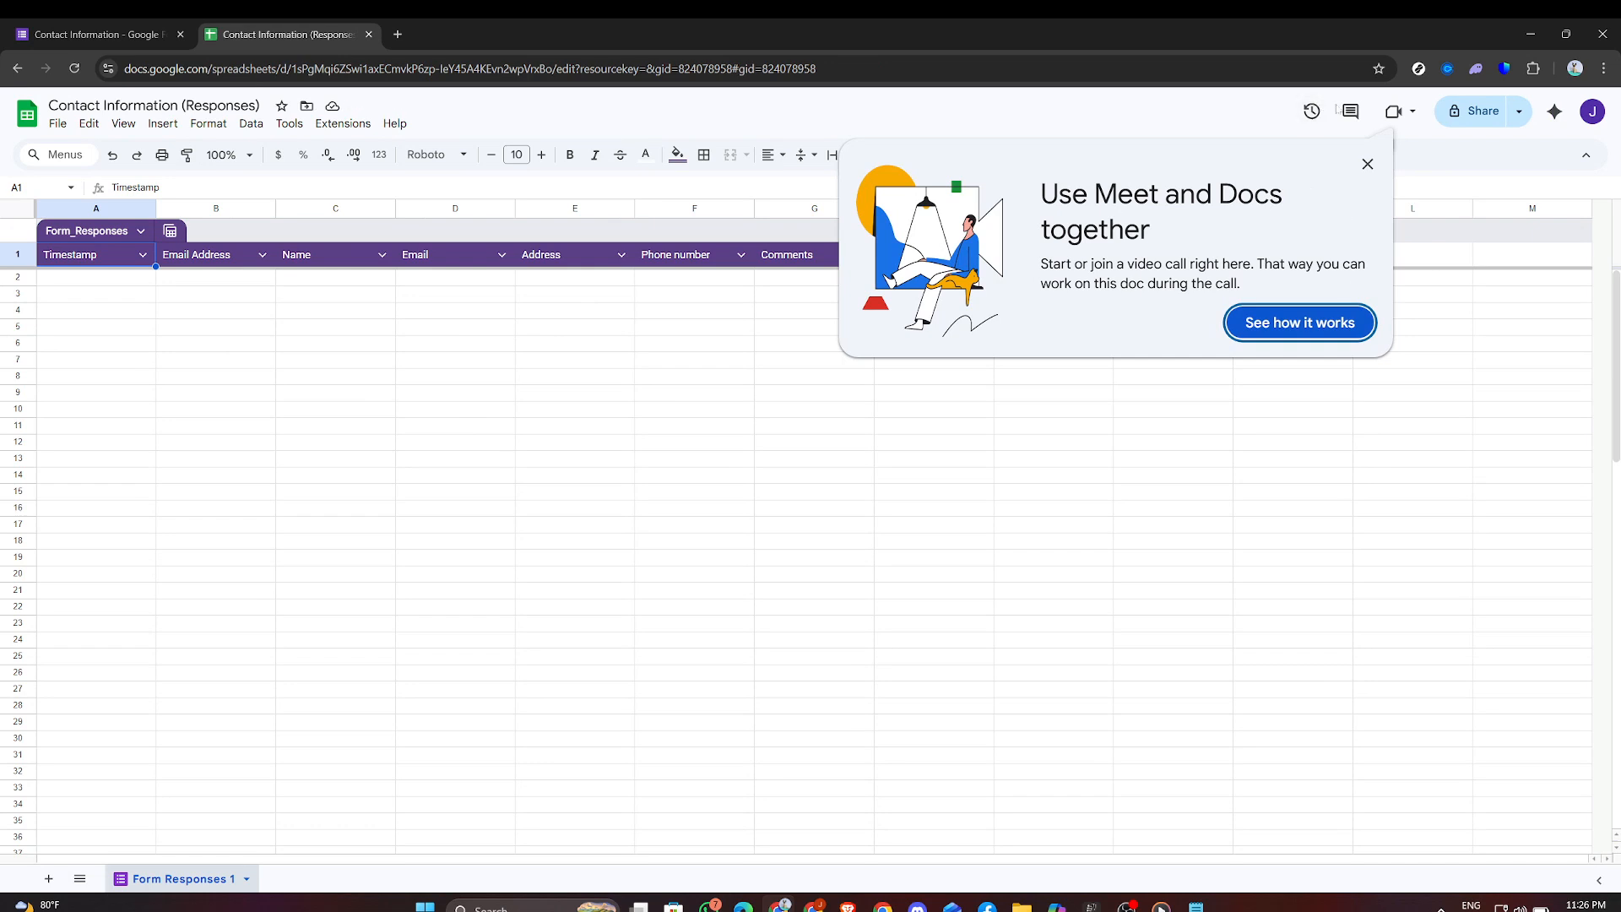
pyautogui.click(1367, 164)
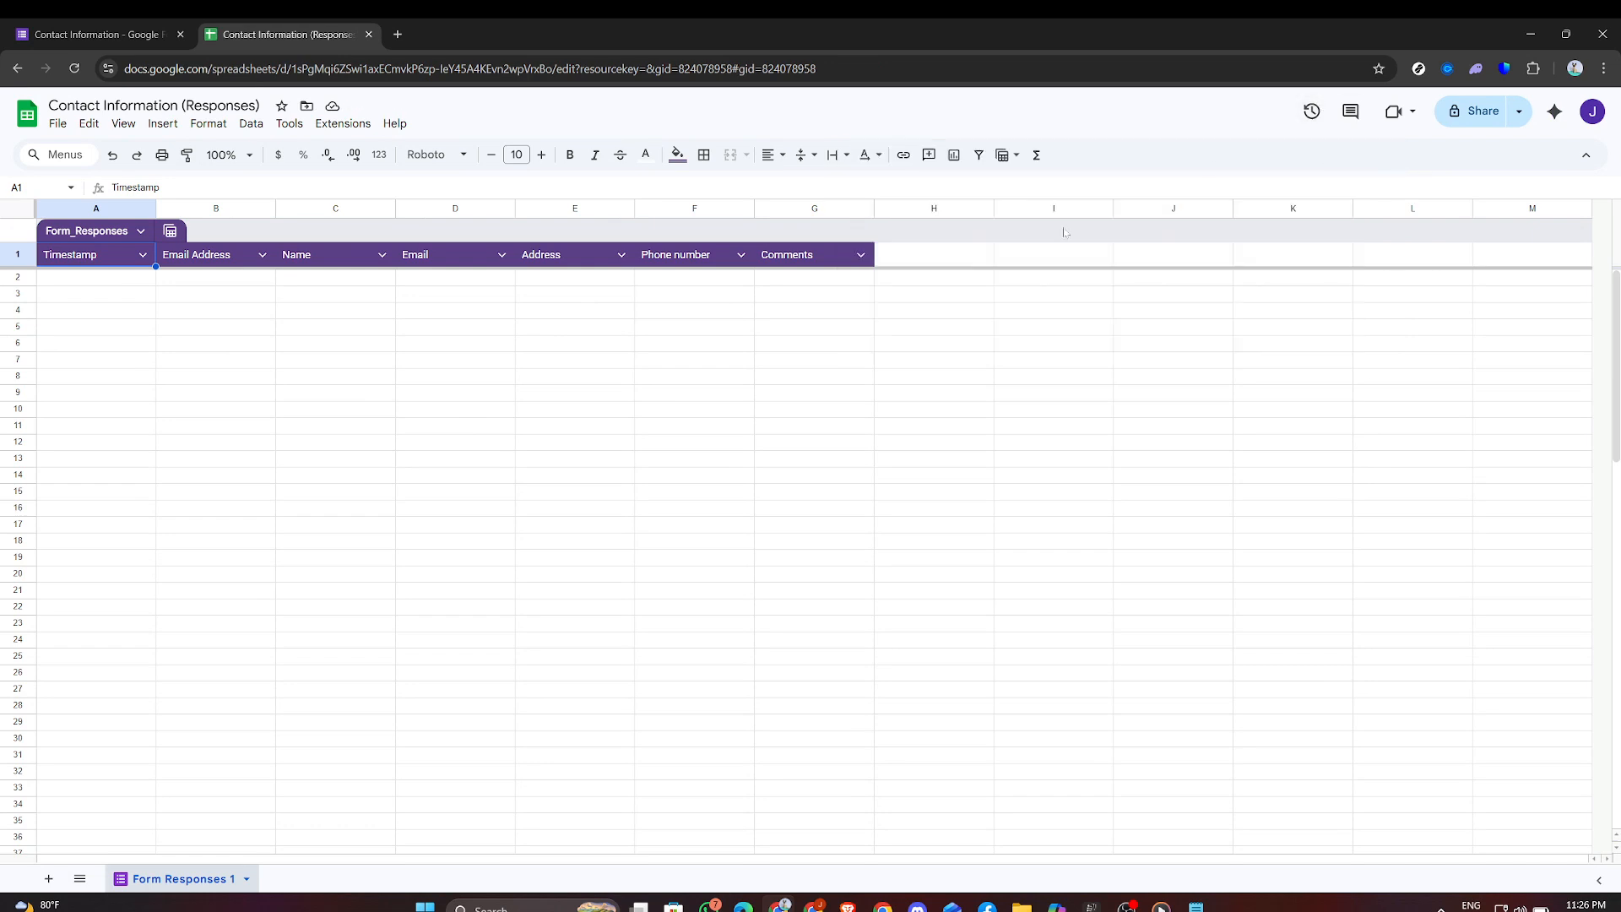
# Step: Add a "Notes" column header in cell H1, directly after the Comments column of the response table
pyautogui.click(200, 300)
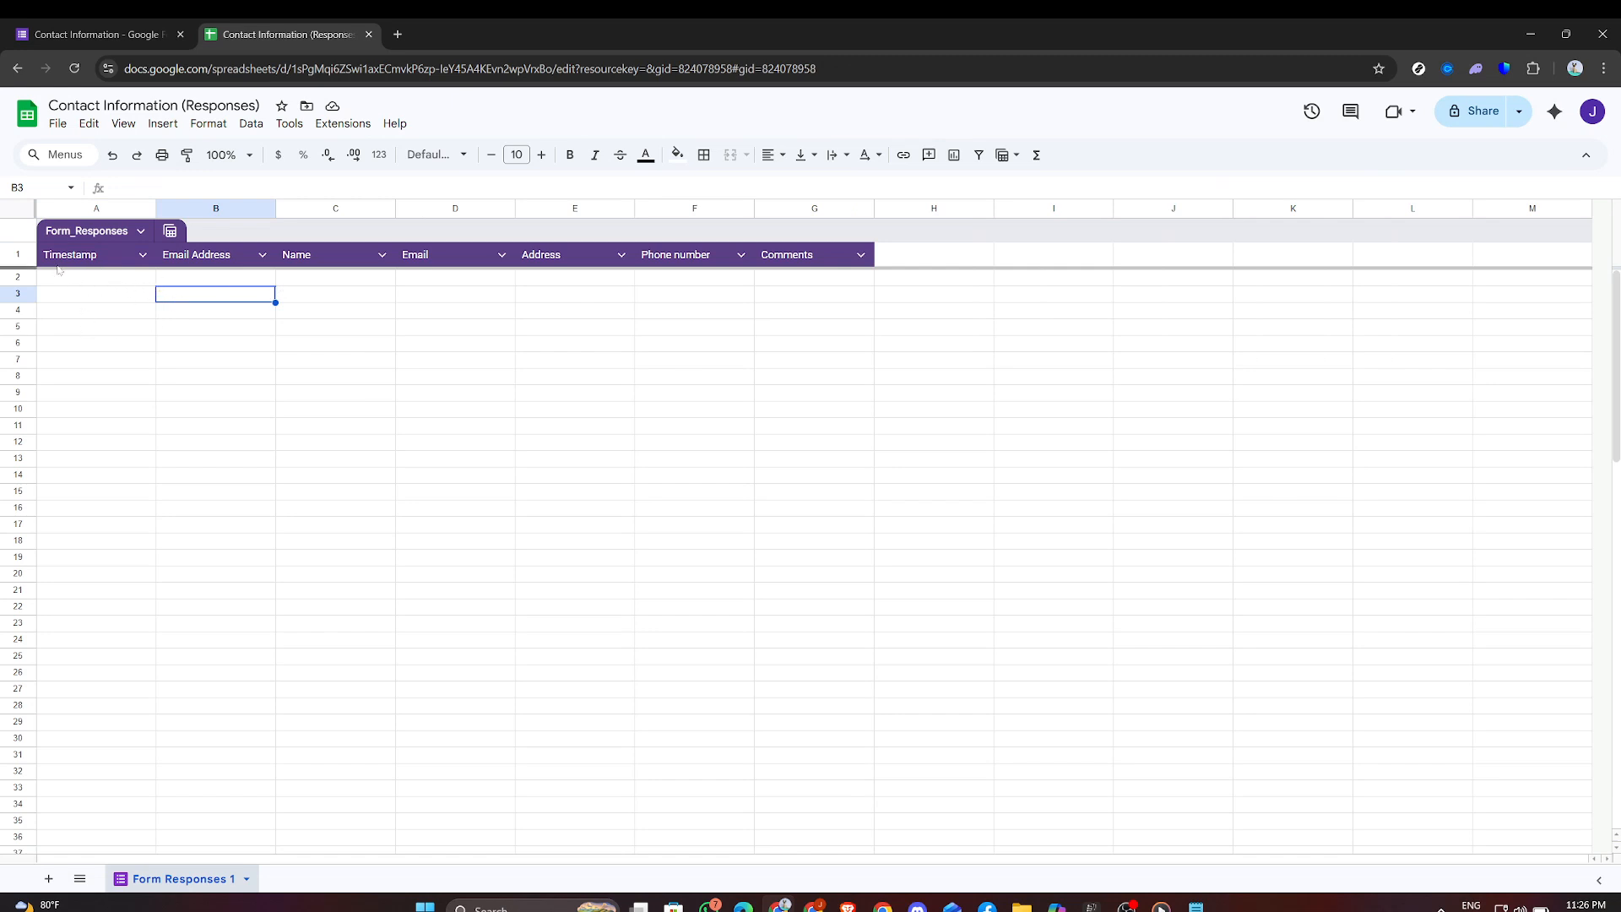
pyautogui.click(656, 302)
pyautogui.click(902, 301)
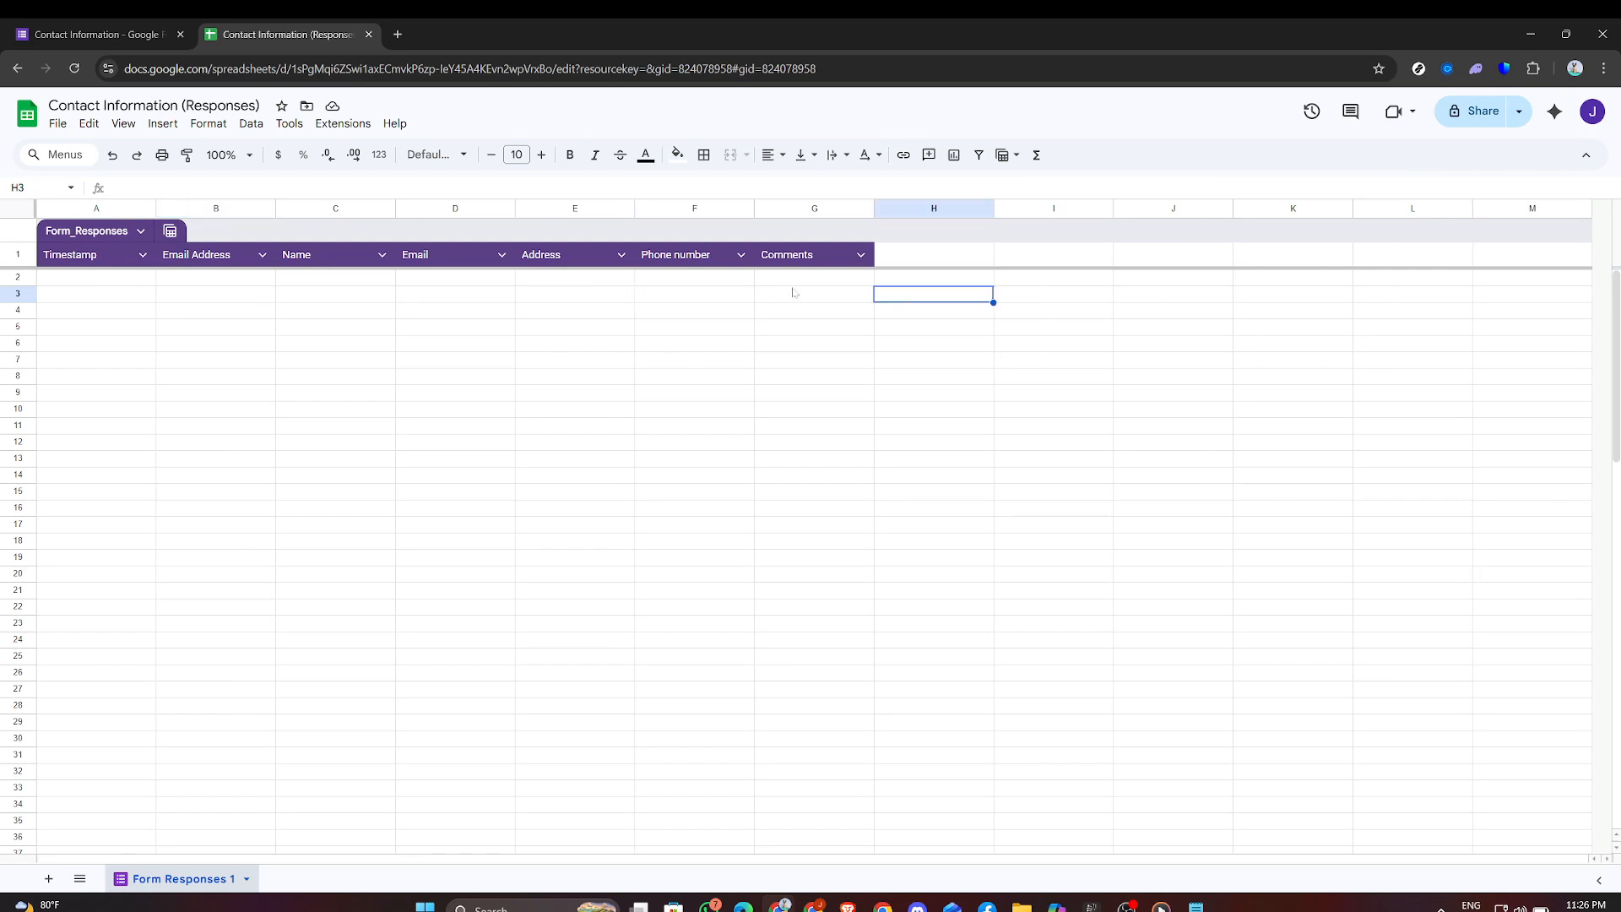
pyautogui.click(945, 208)
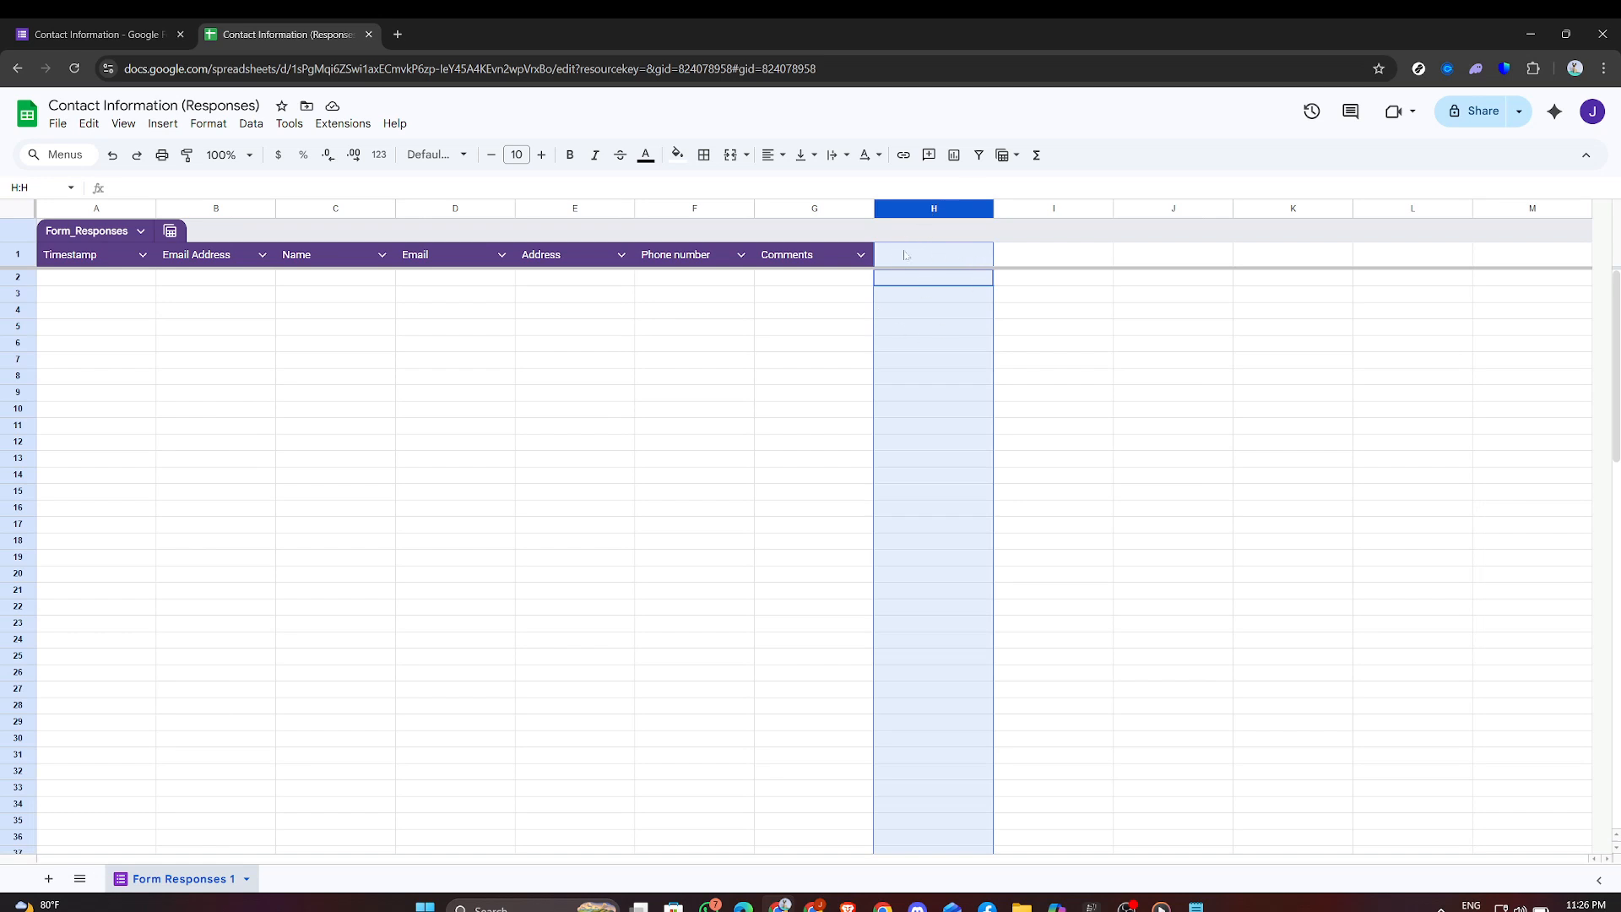
pyautogui.click(905, 255)
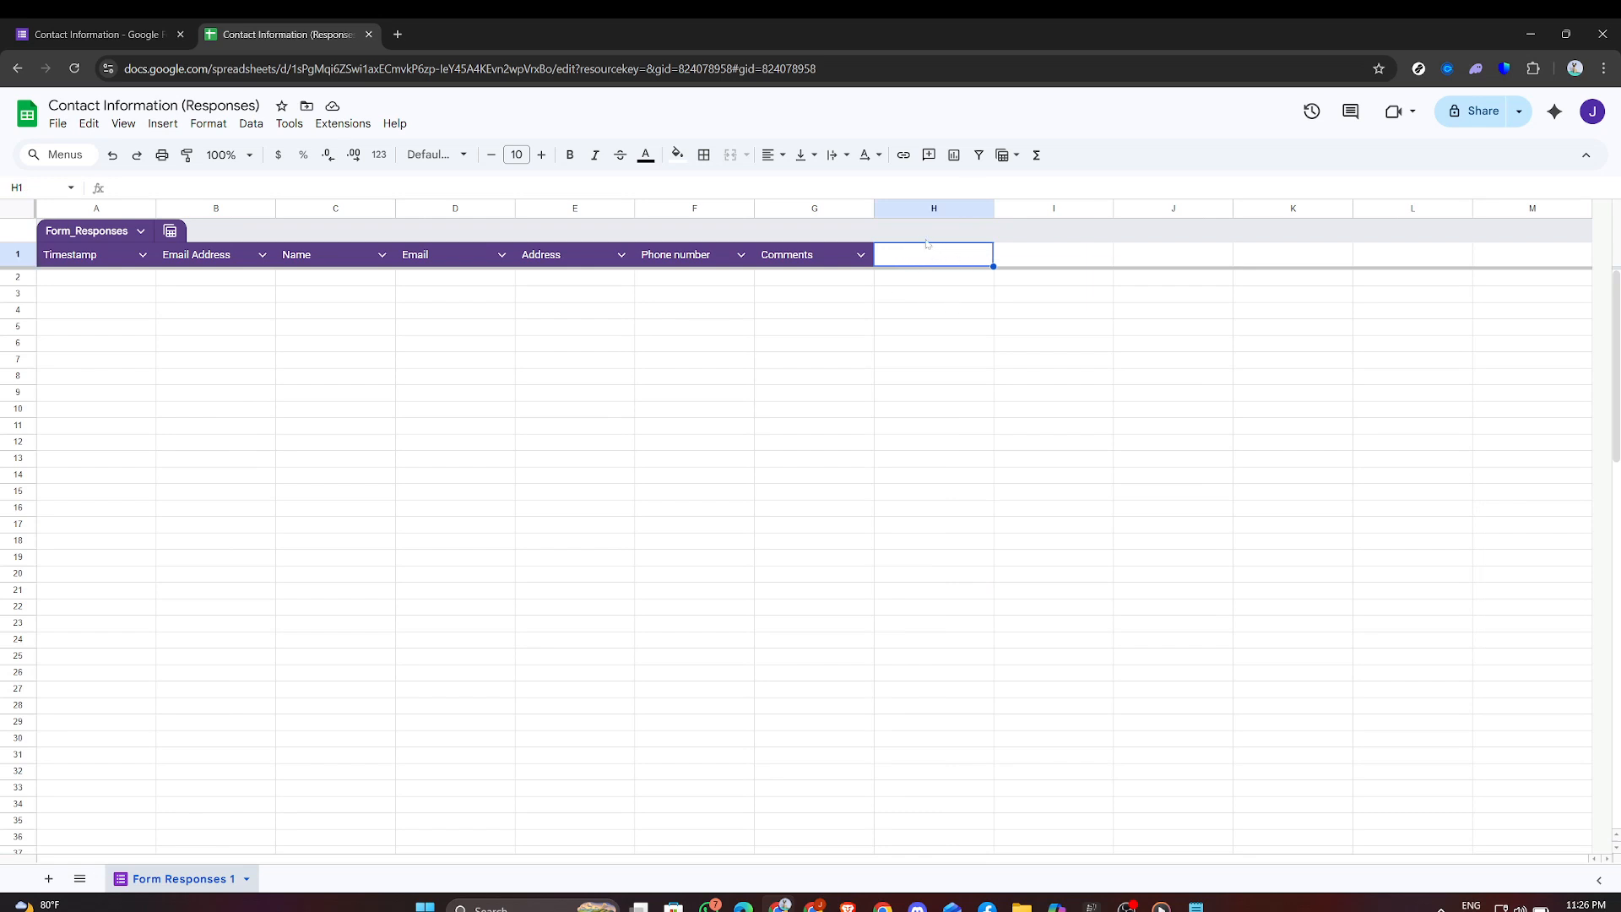
pyautogui.write('Notes')
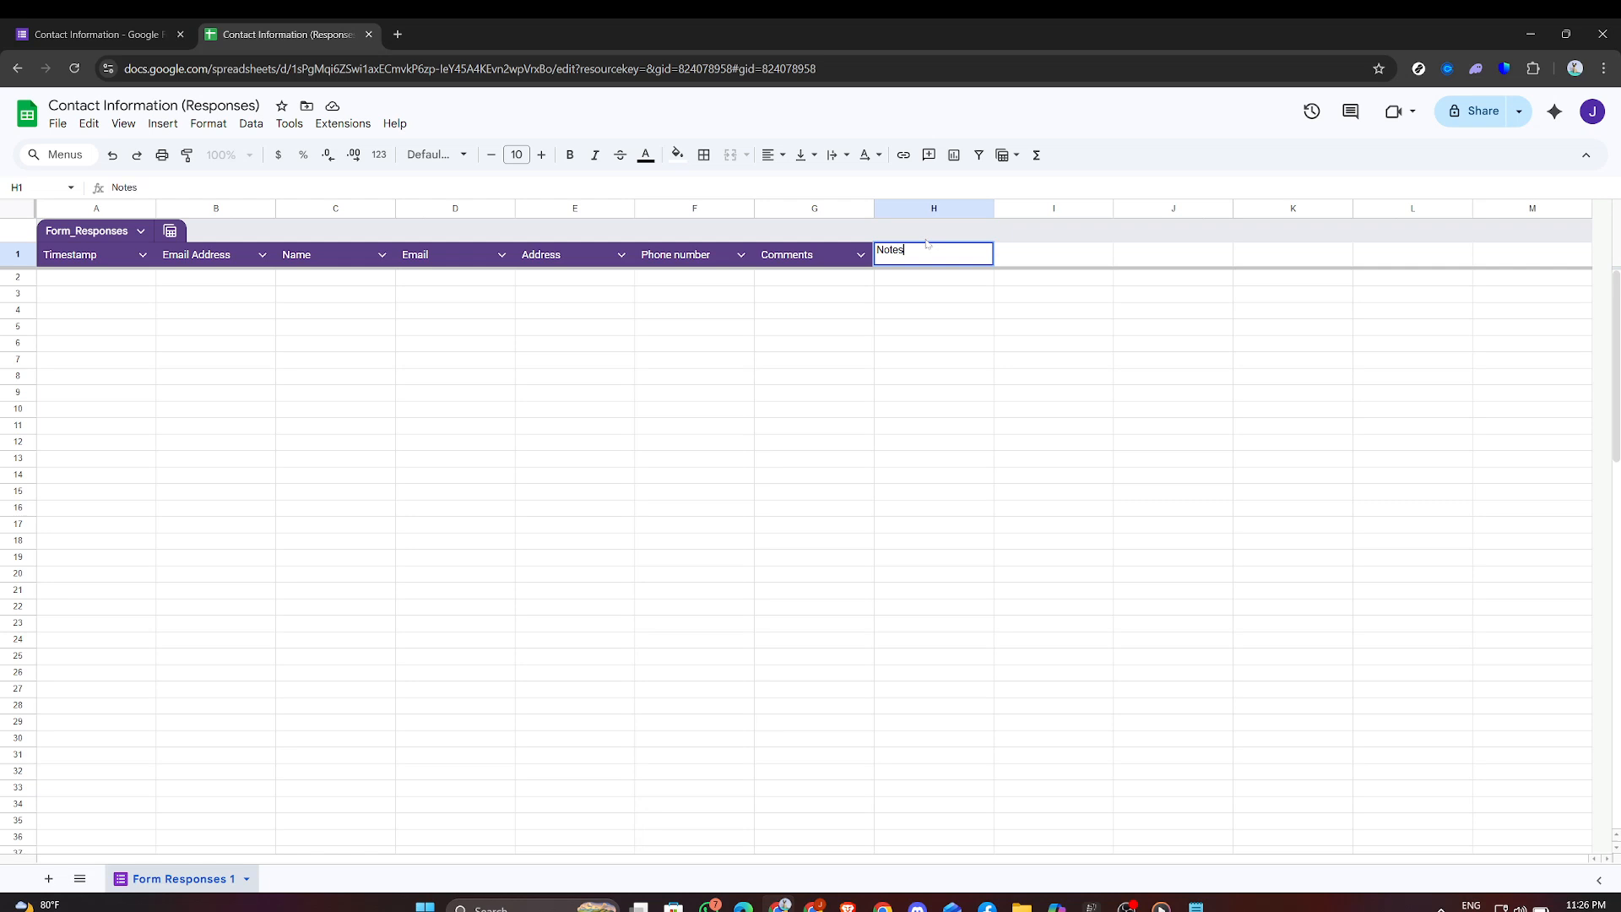
pyautogui.click(953, 328)
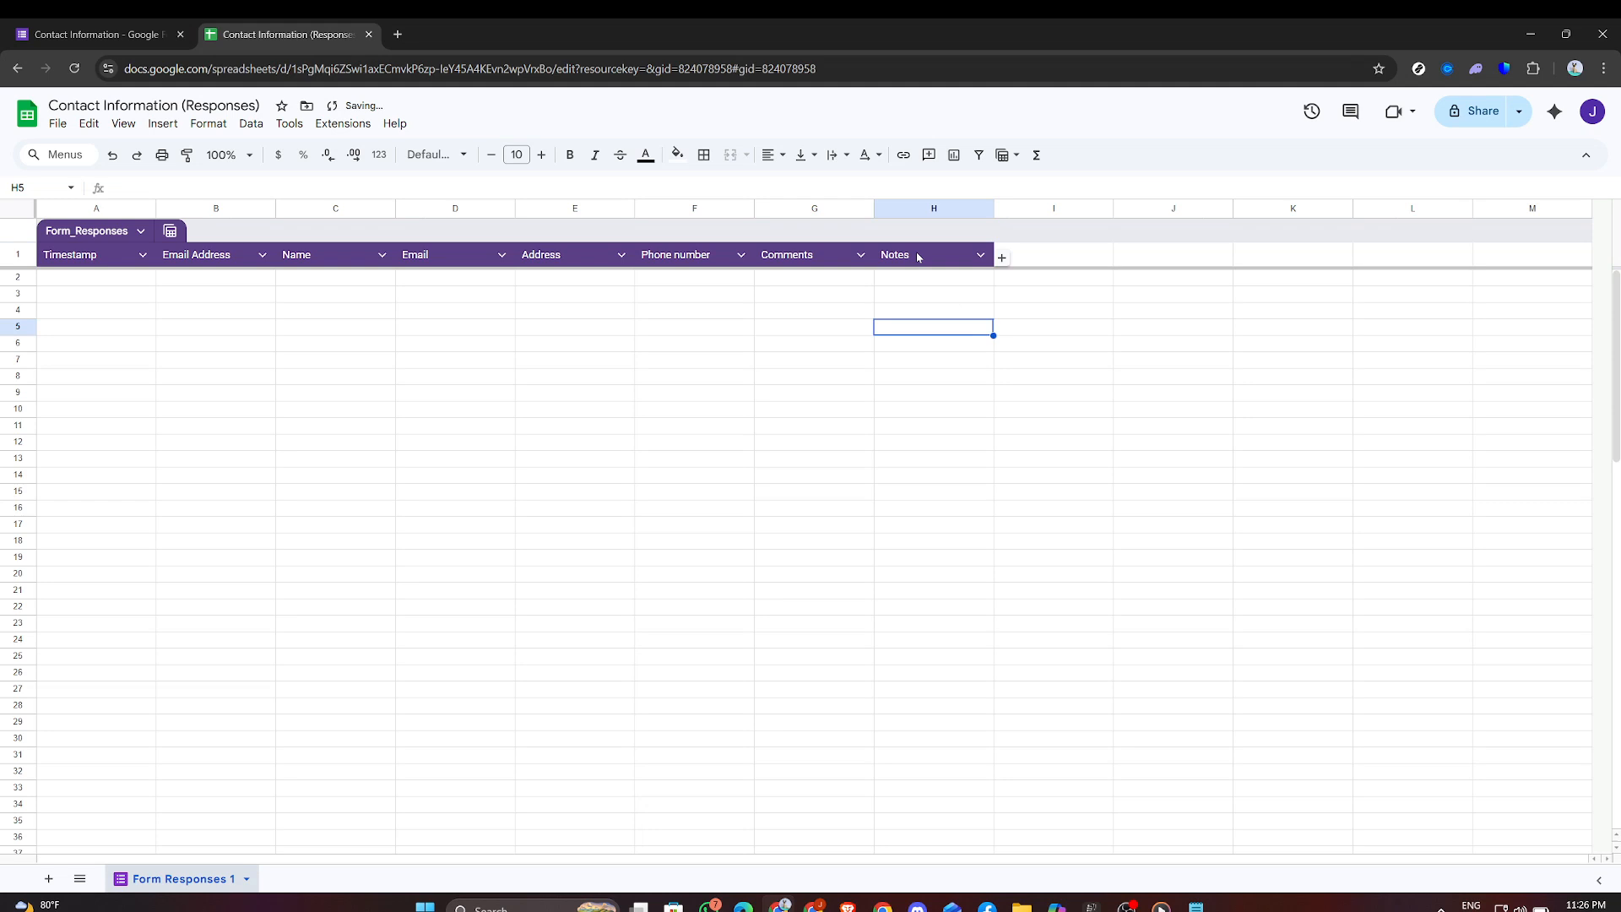
pyautogui.click(655, 344)
pyautogui.click(744, 301)
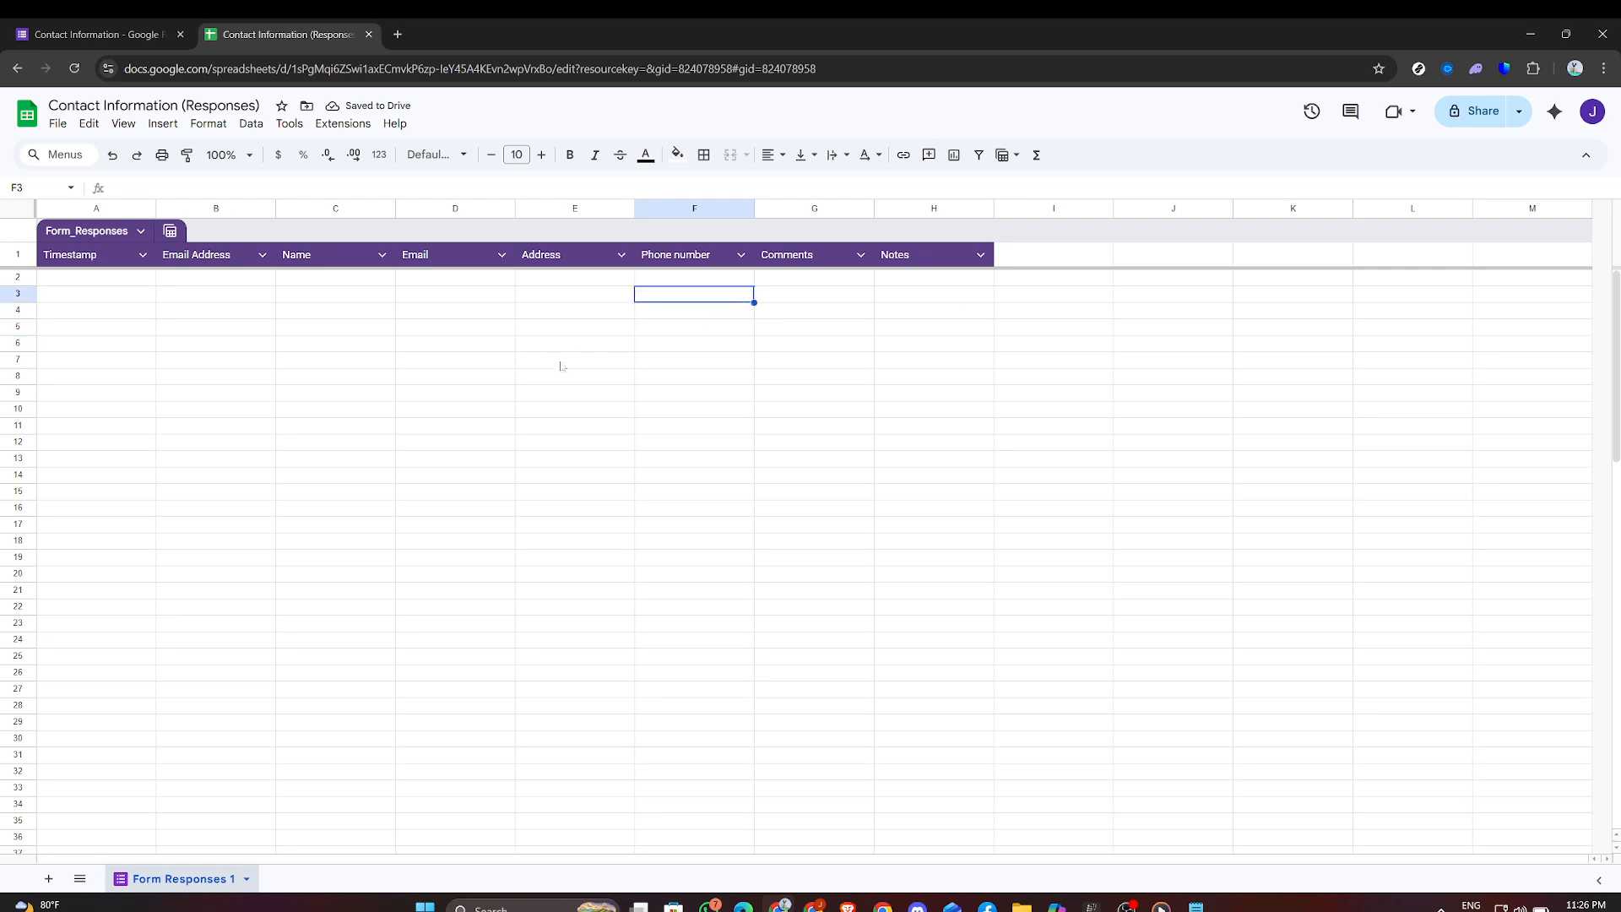
# Step: Try to add a data validation rule to the table's header row, A1:H1
pyautogui.moveTo(68, 254); pyautogui.dragTo(991, 267)
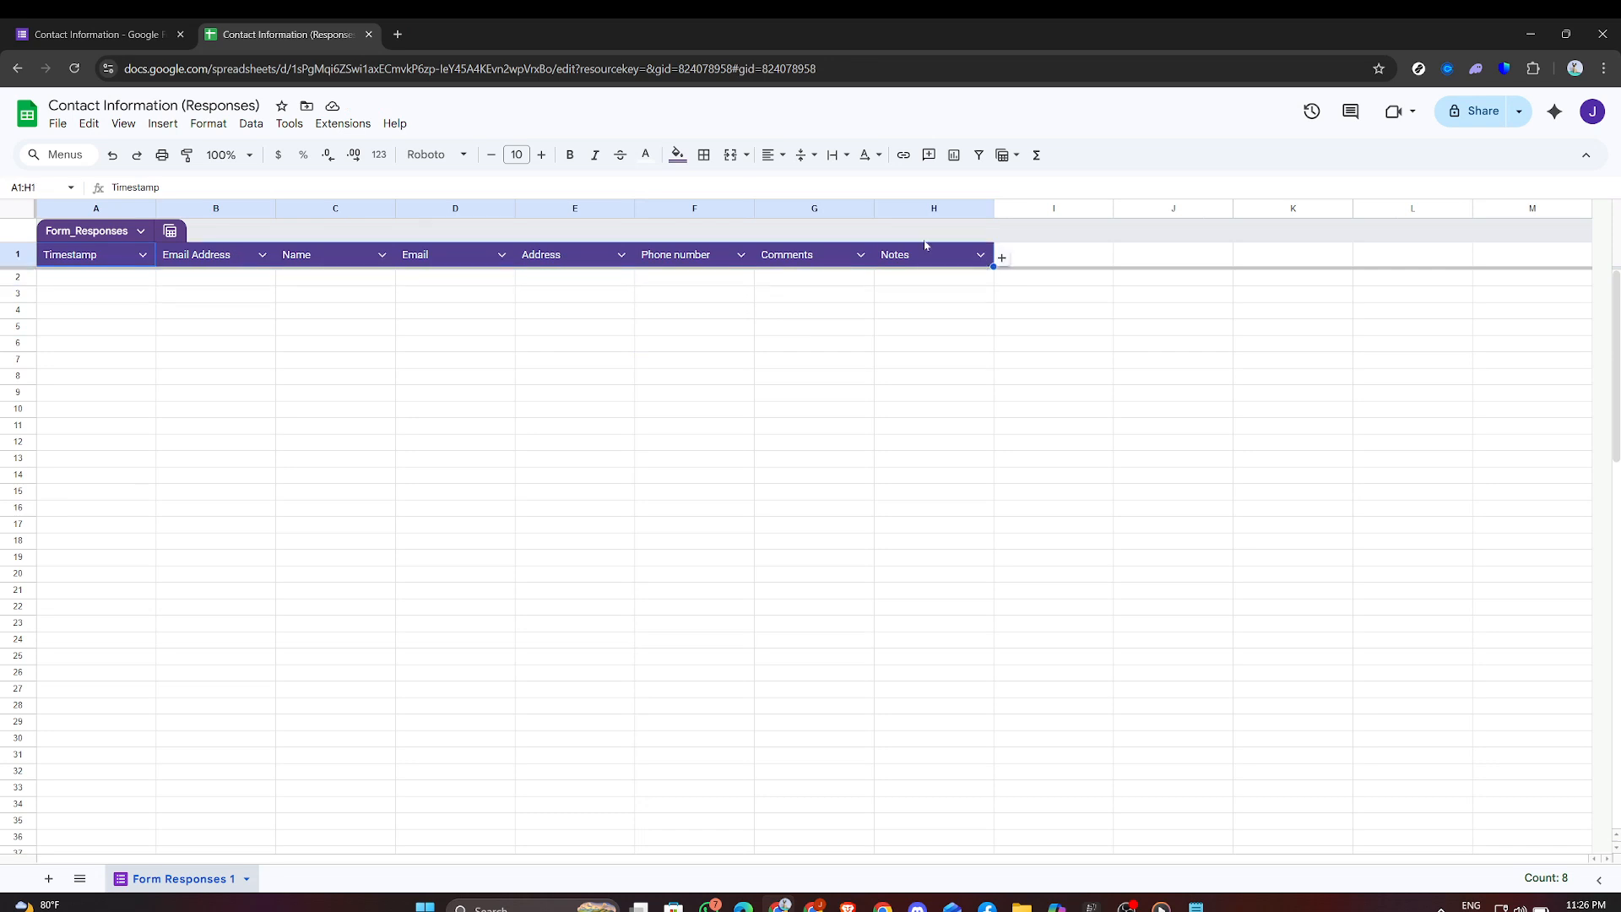
pyautogui.click(251, 124)
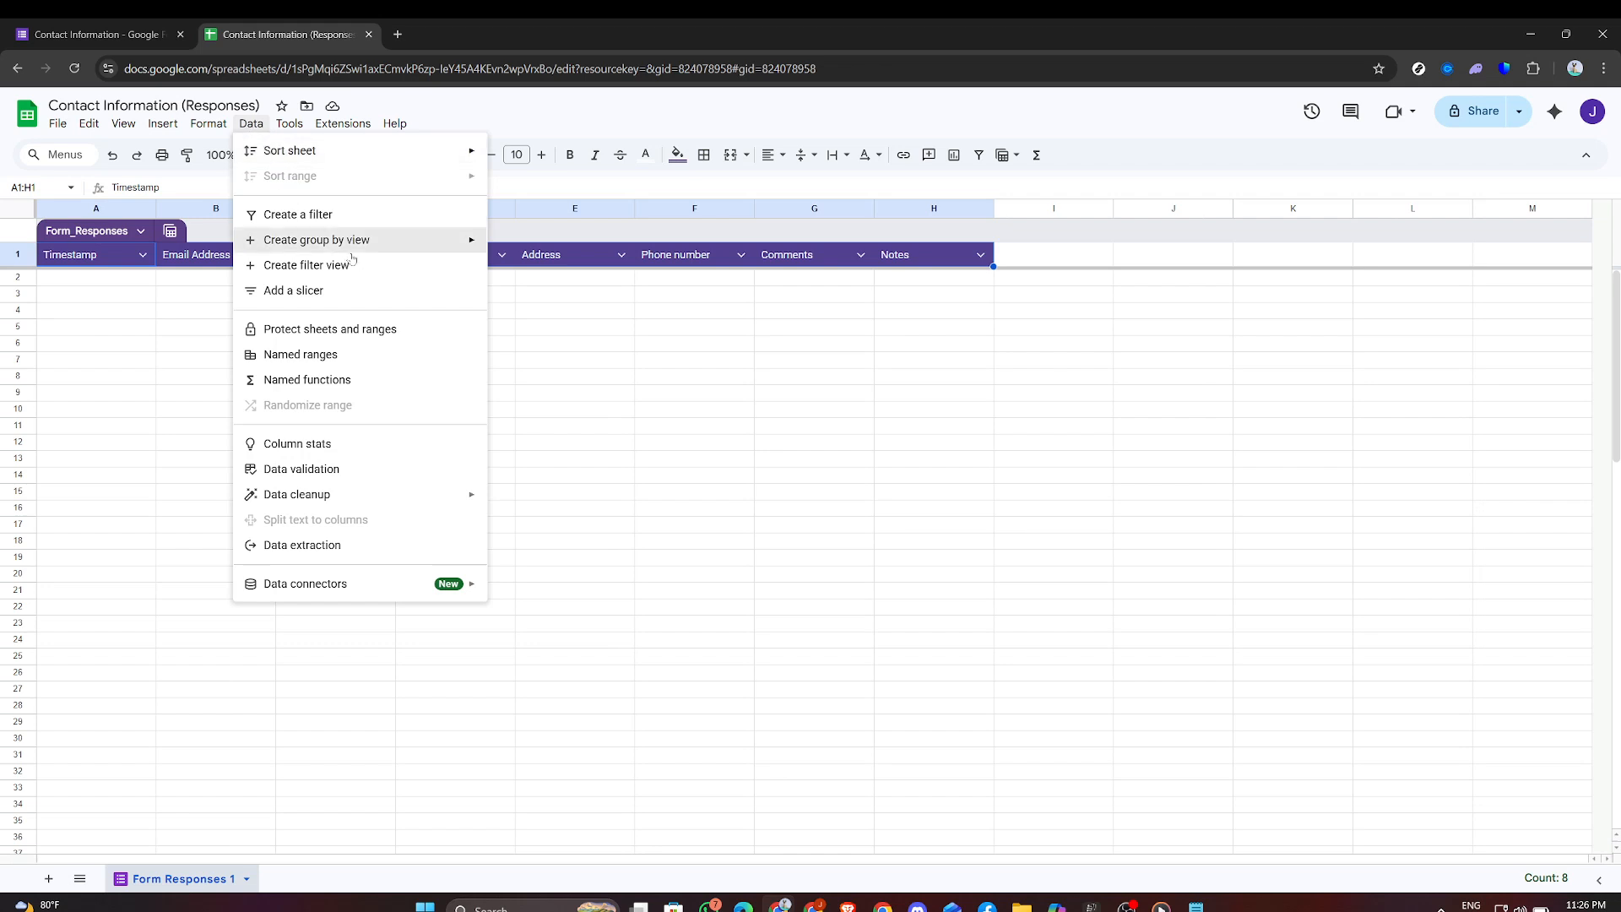
pyautogui.click(346, 480)
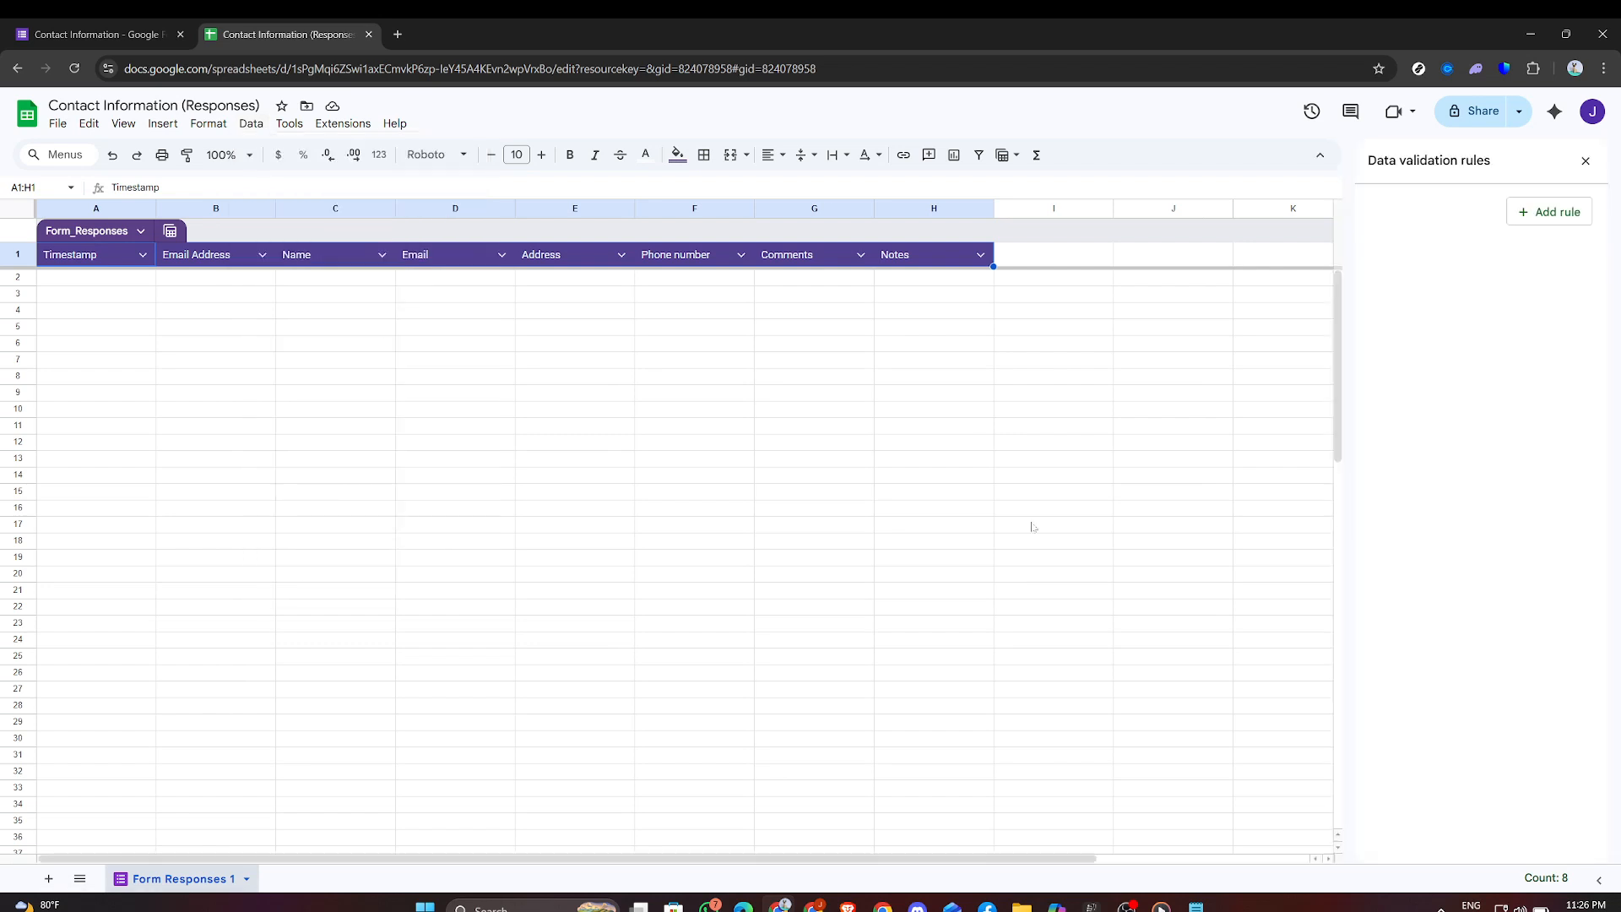
pyautogui.click(1536, 212)
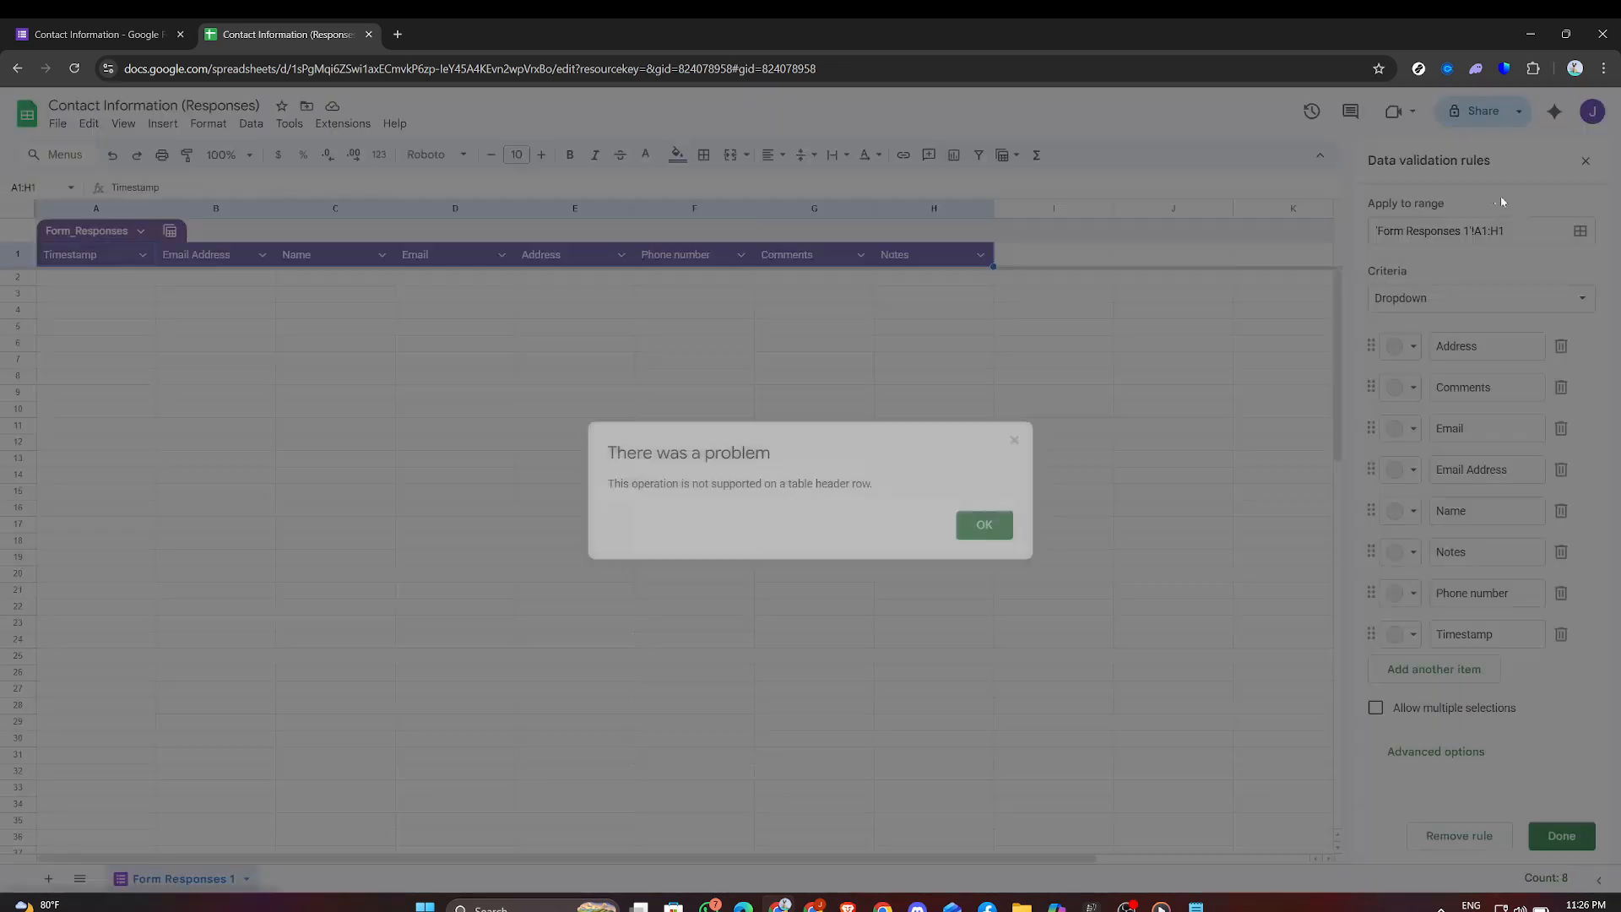
pyautogui.click(999, 528)
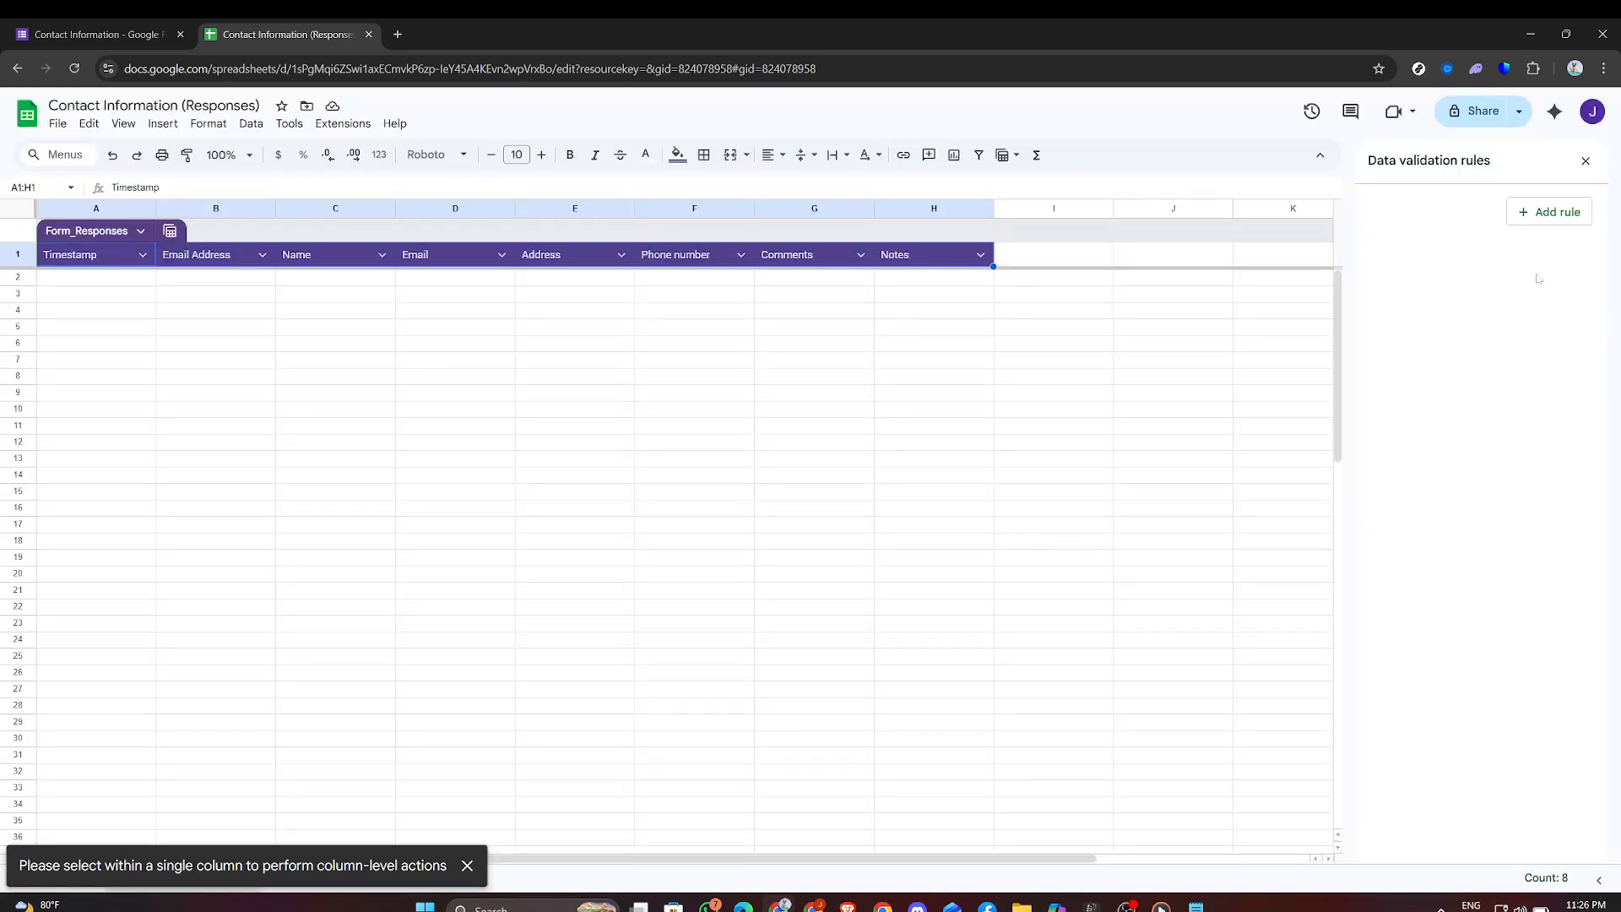
pyautogui.click(1585, 162)
pyautogui.click(838, 536)
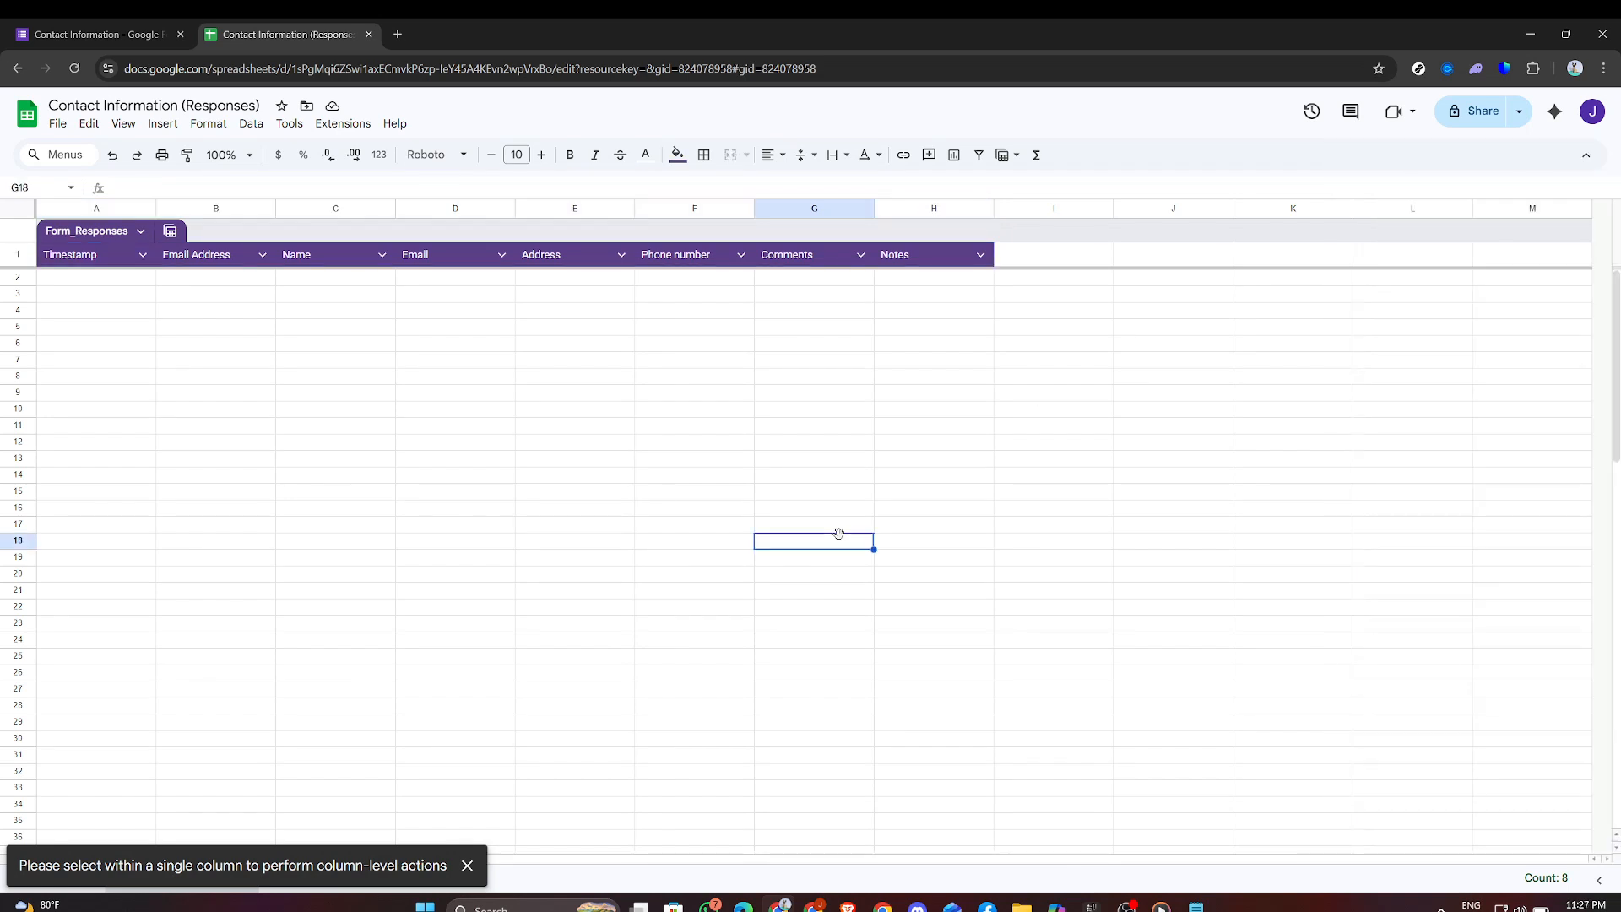
pyautogui.click(474, 407)
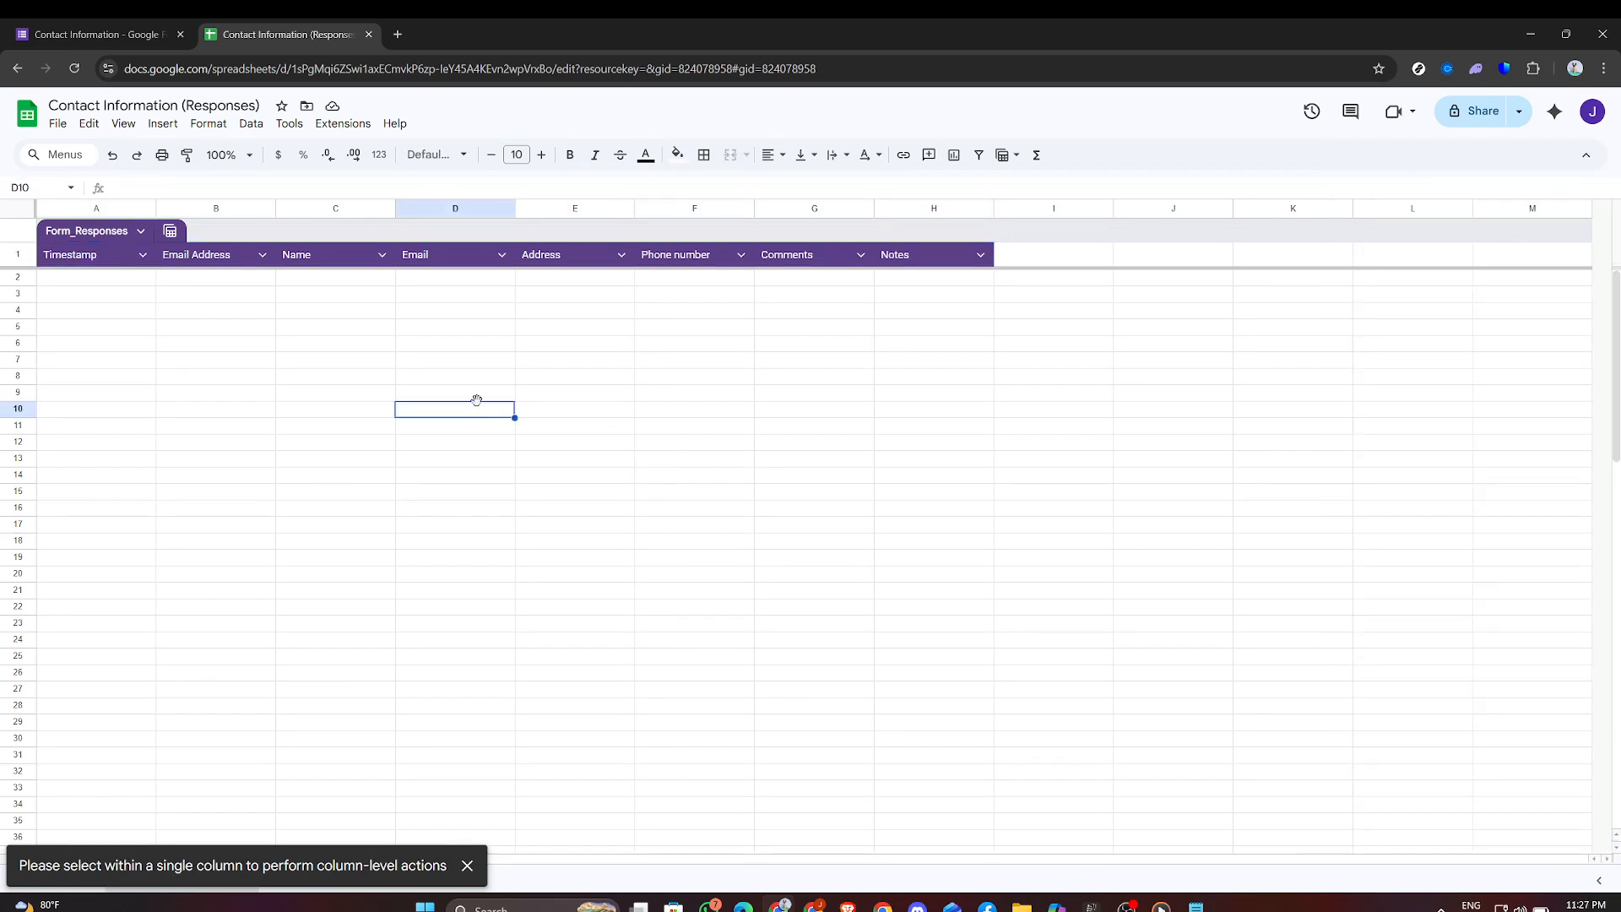
pyautogui.click(91, 276)
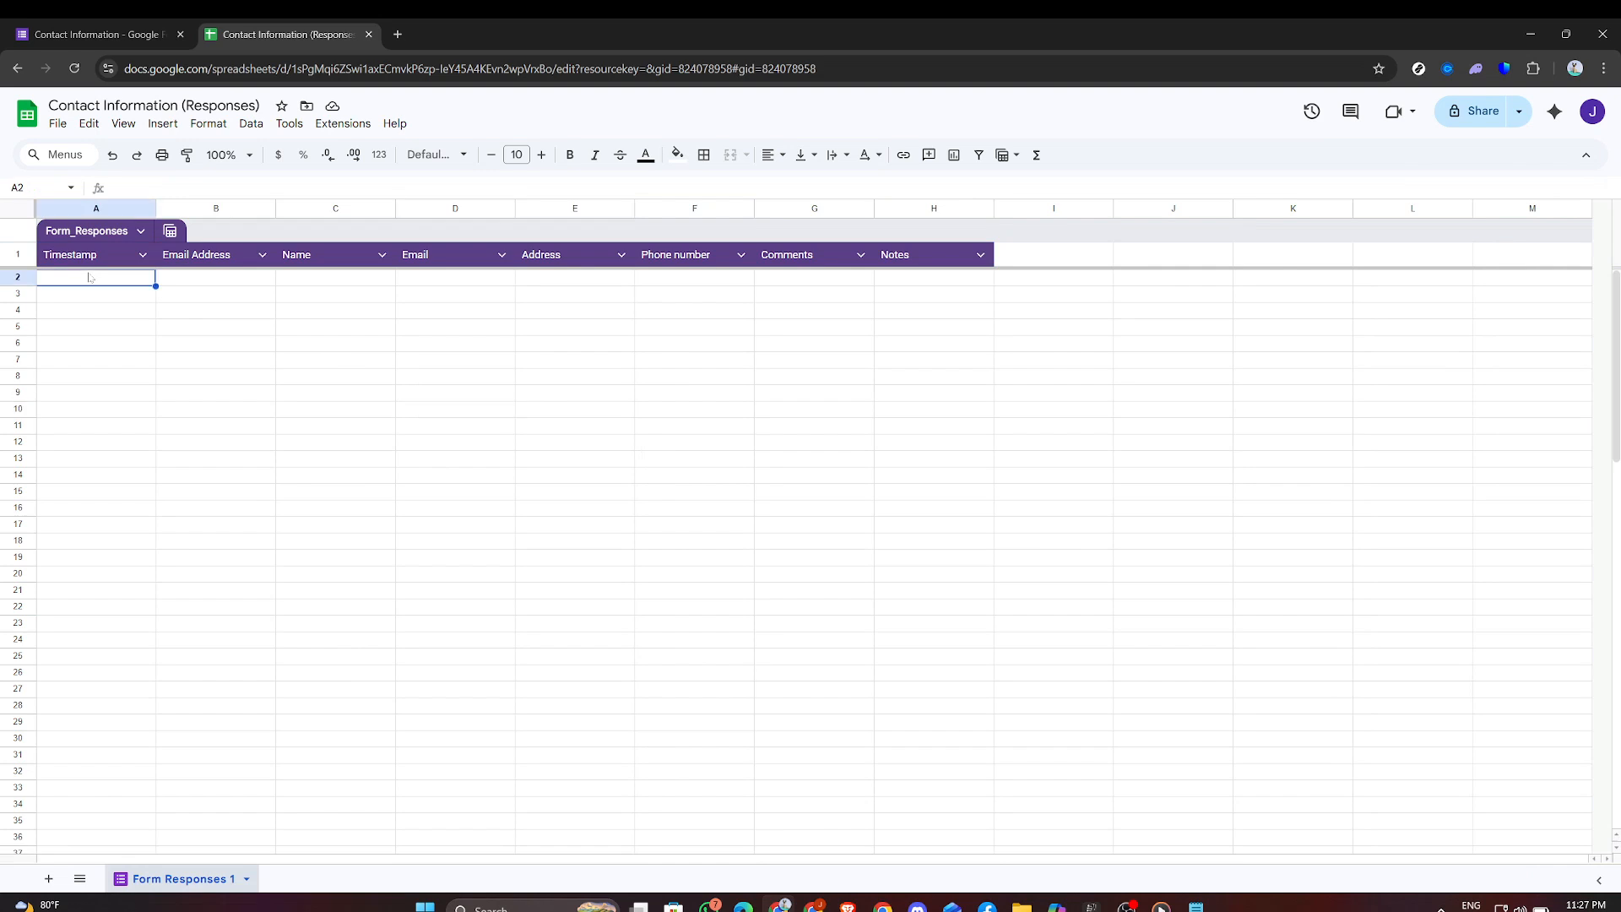
pyautogui.moveTo(597, 359); pyautogui.dragTo(660, 353)
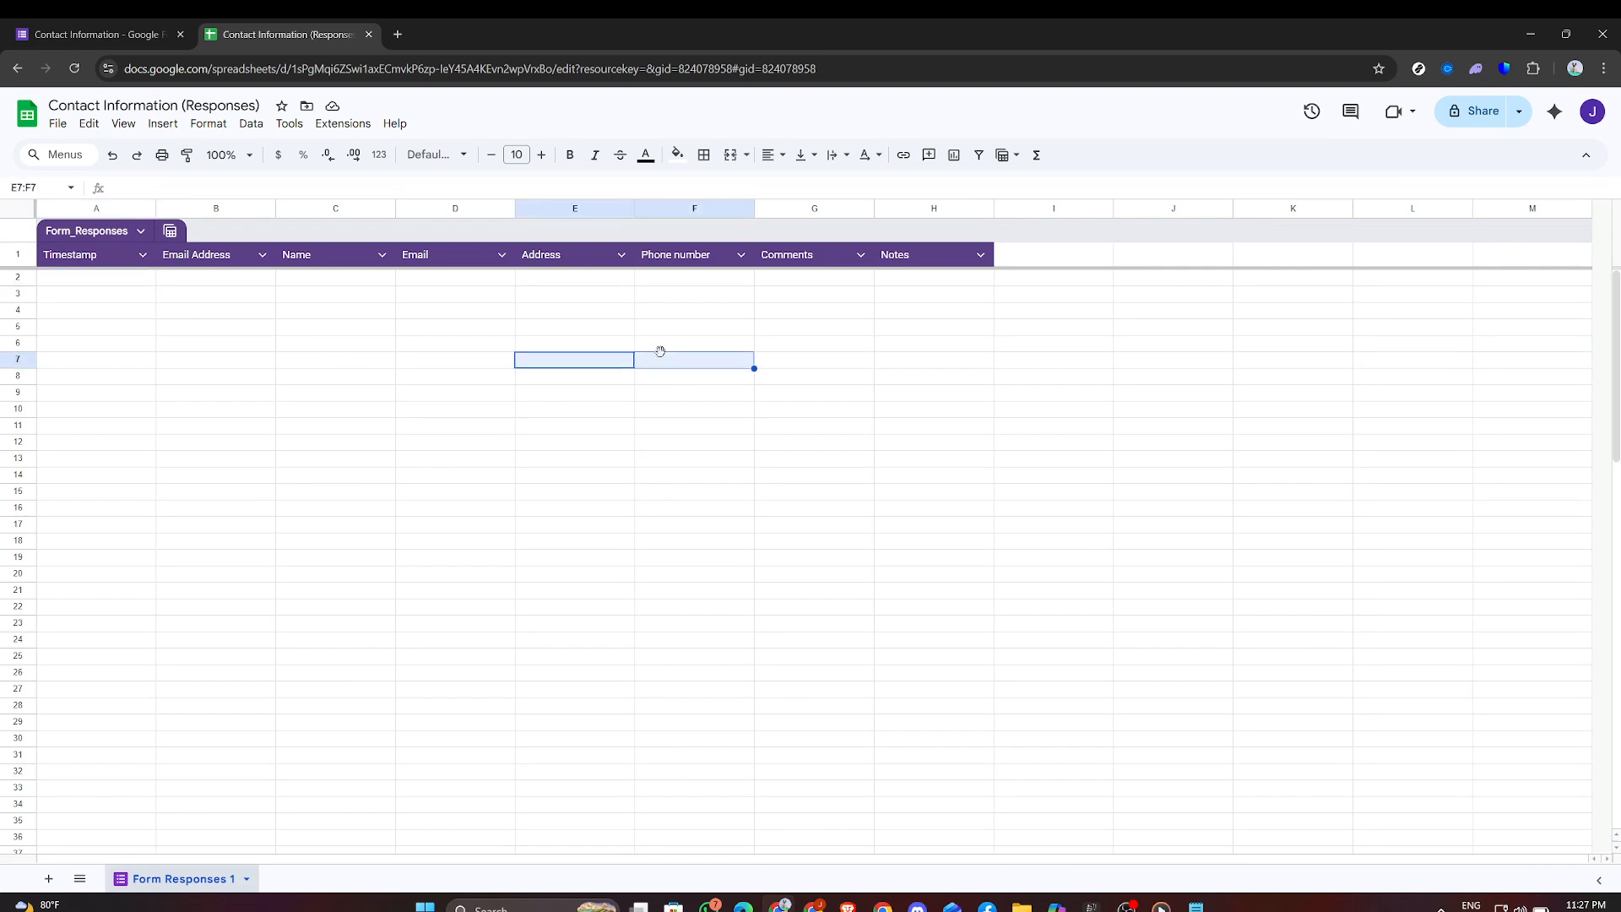
pyautogui.click(443, 345)
pyautogui.click(153, 311)
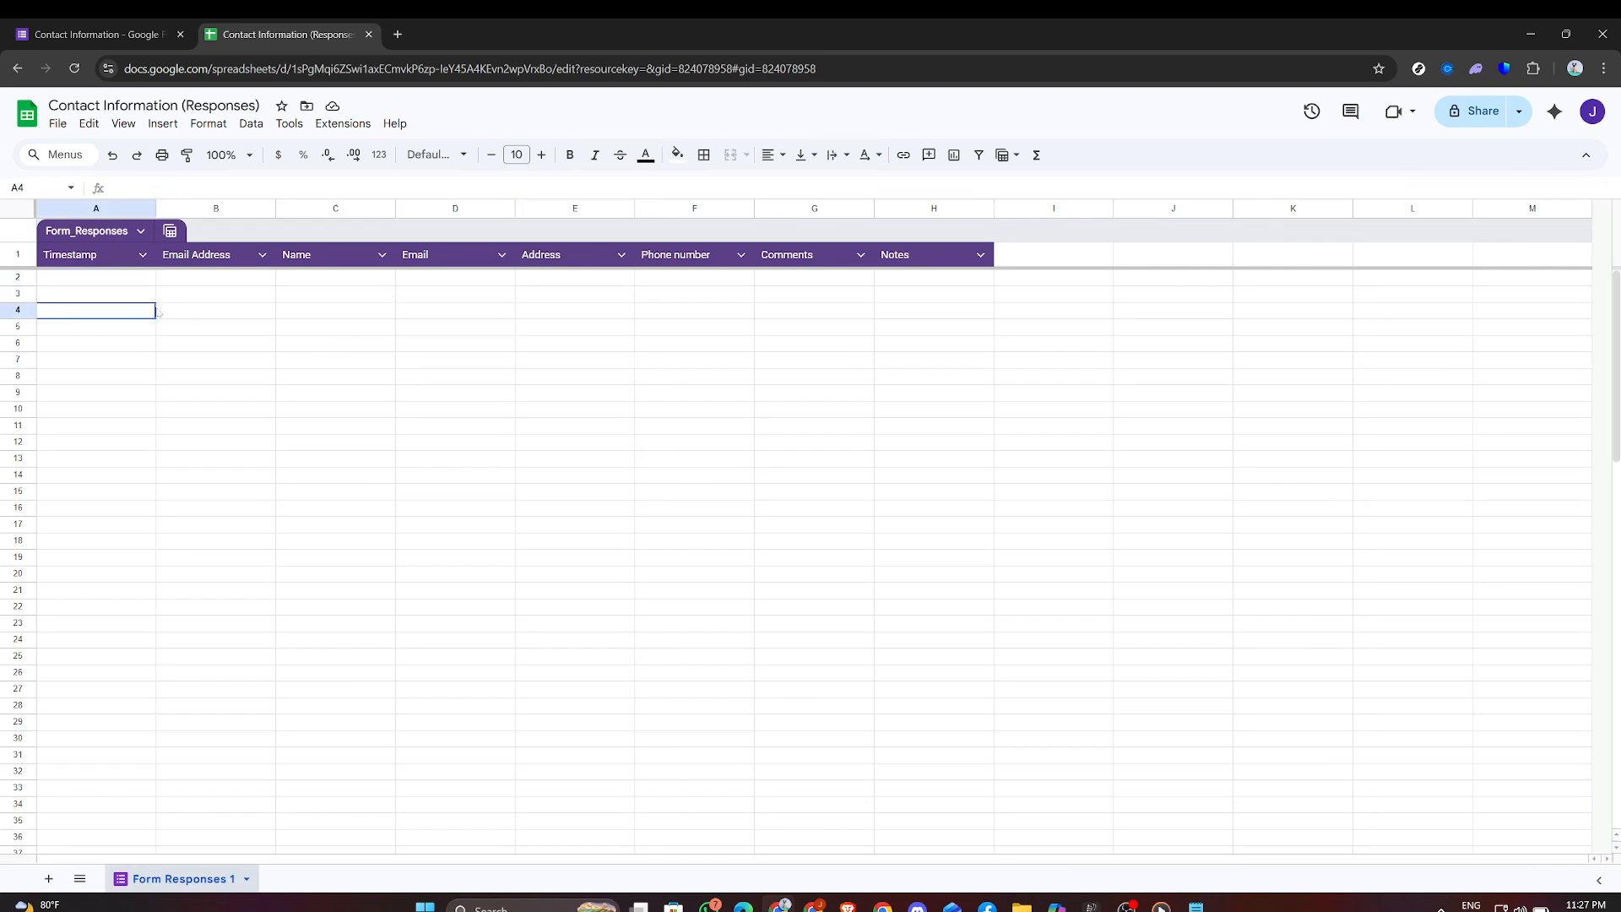
pyautogui.click(142, 255)
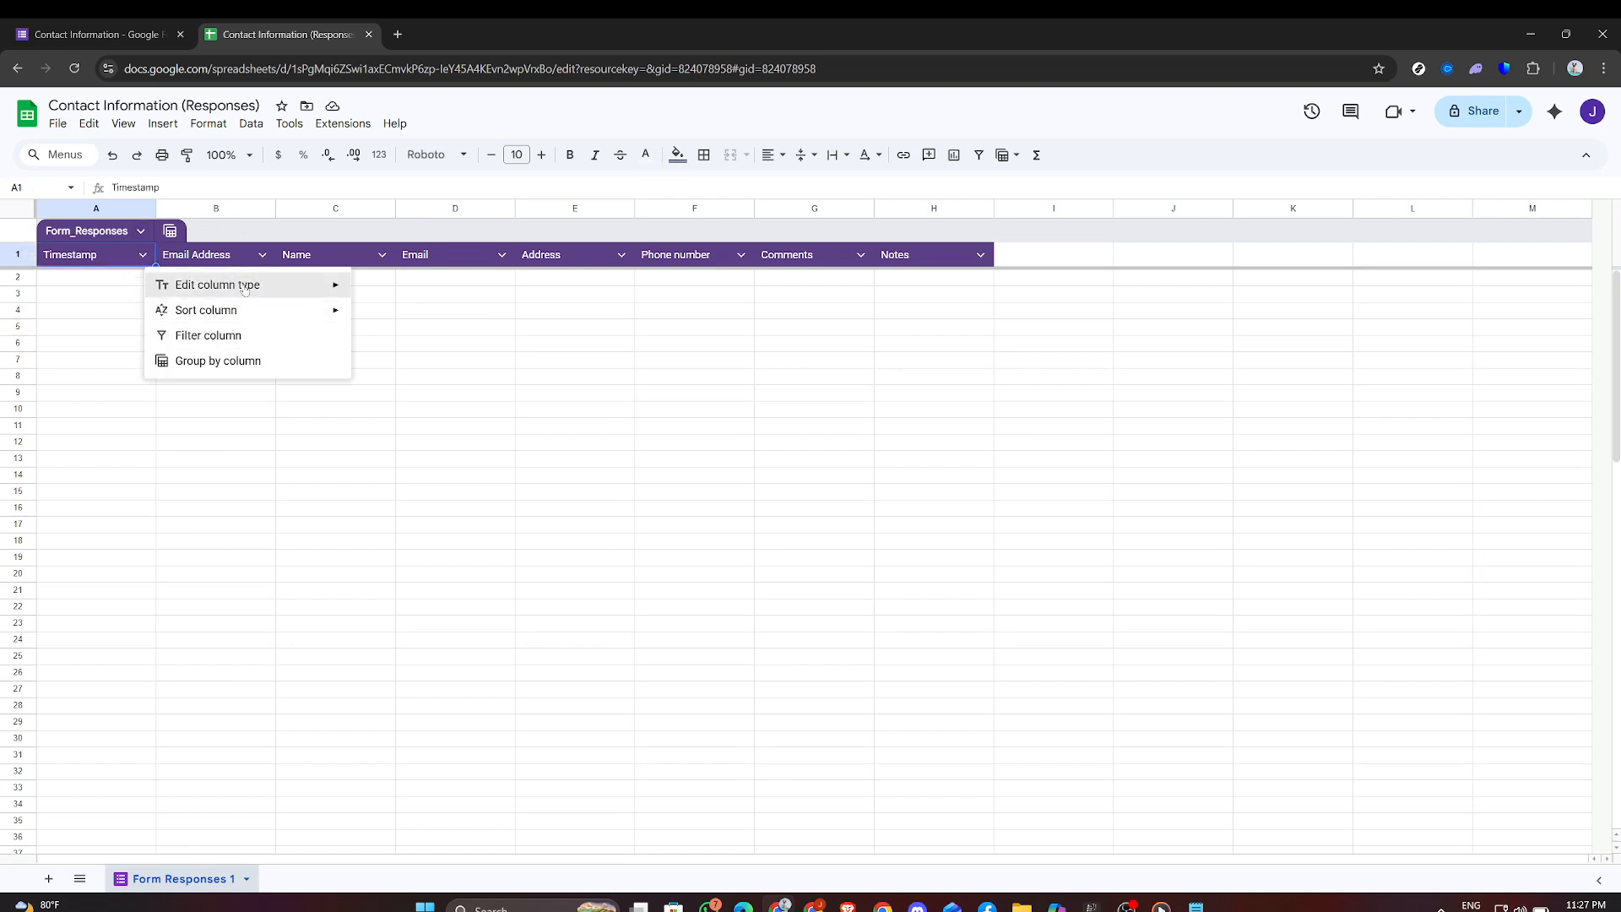
pyautogui.moveTo(241, 287)
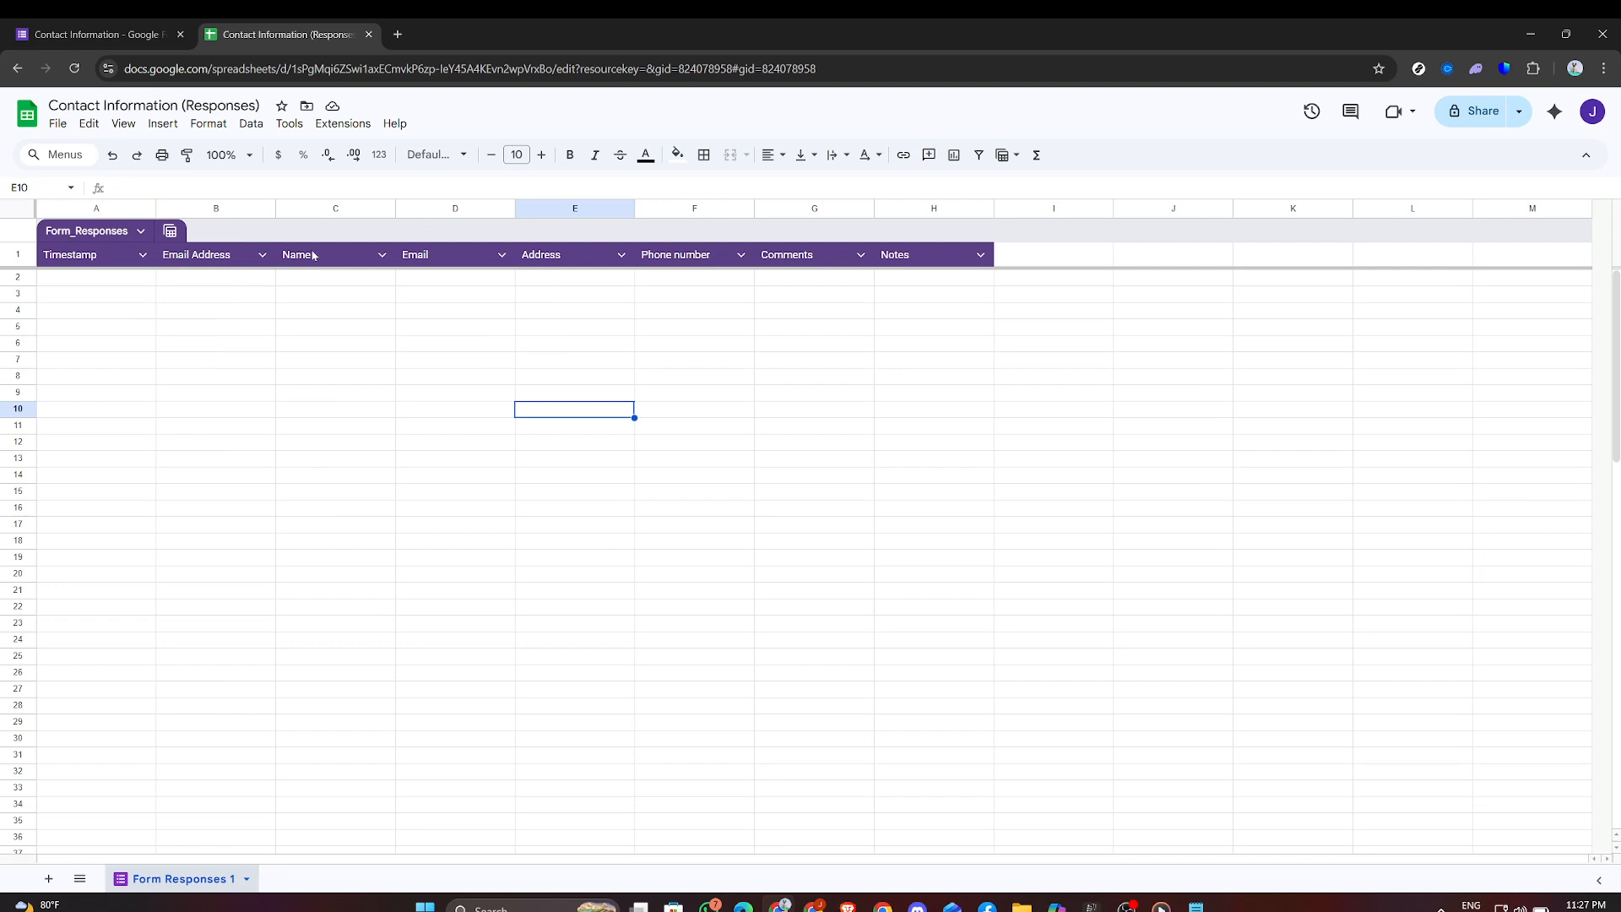
# Step: Apply a column filter to the Email Address column of the response table, keeping the default filter options
pyautogui.click(262, 254)
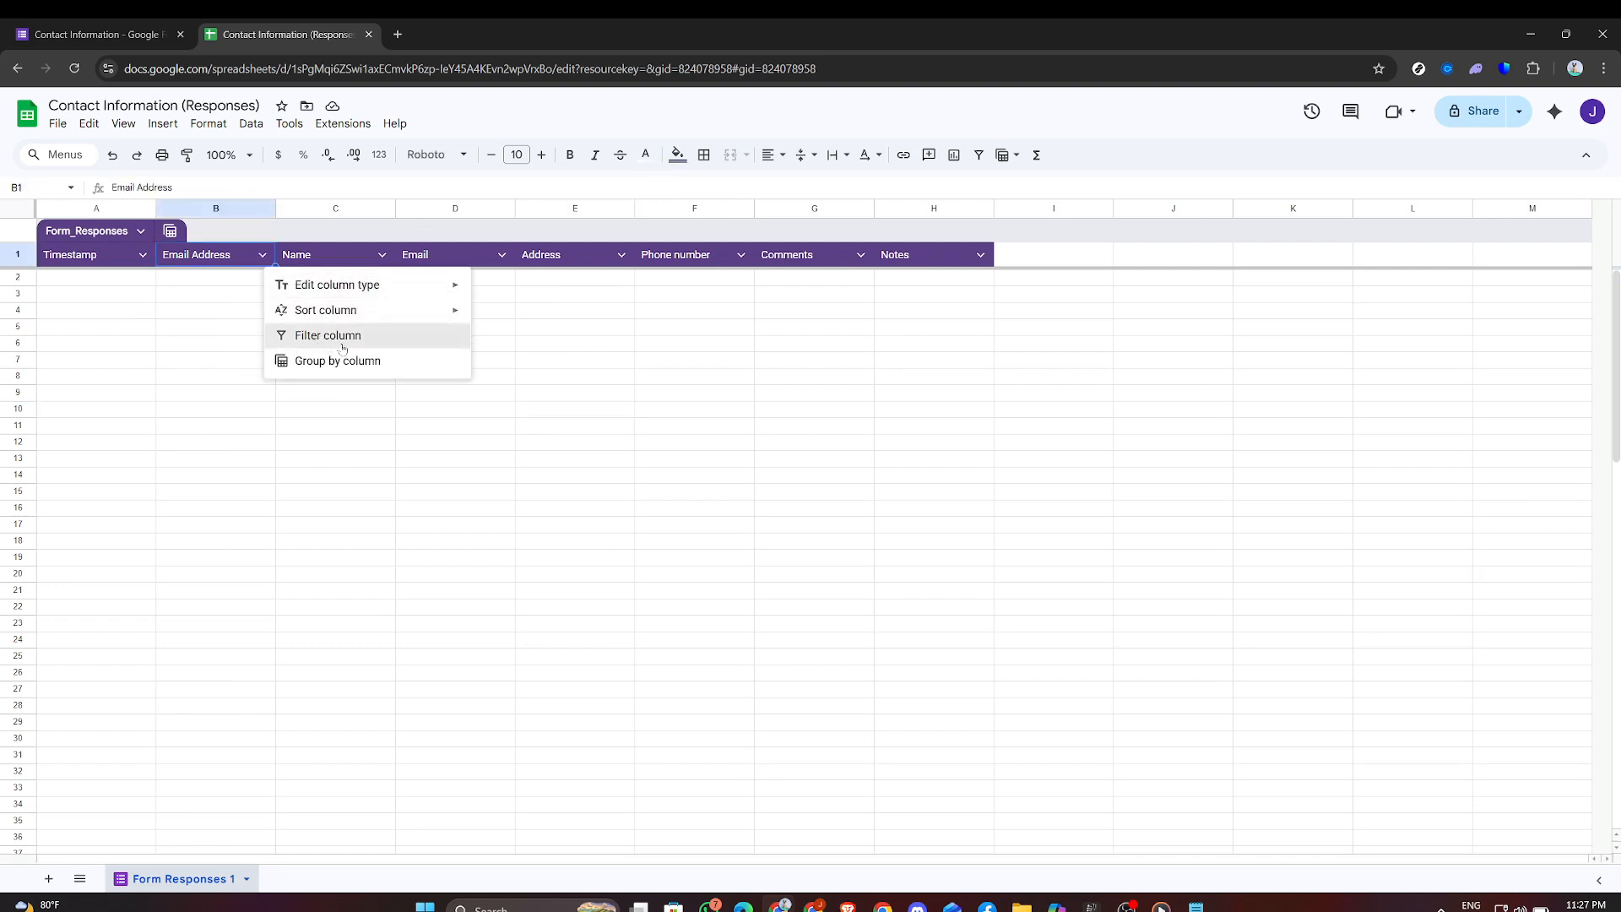
pyautogui.click(342, 346)
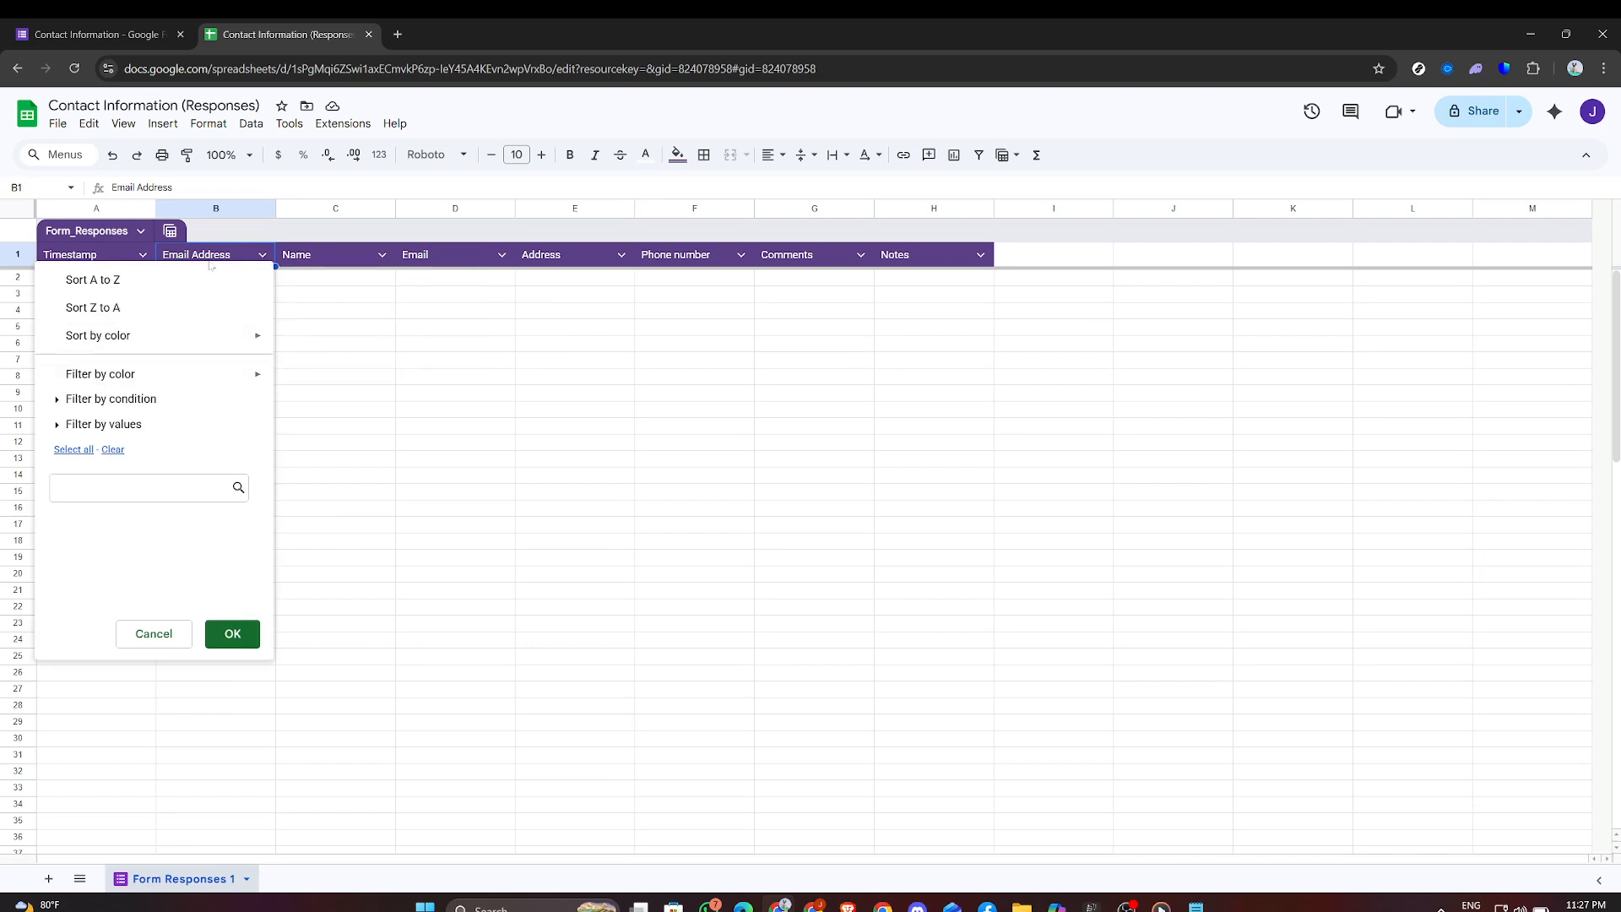
pyautogui.click(232, 634)
pyautogui.click(459, 363)
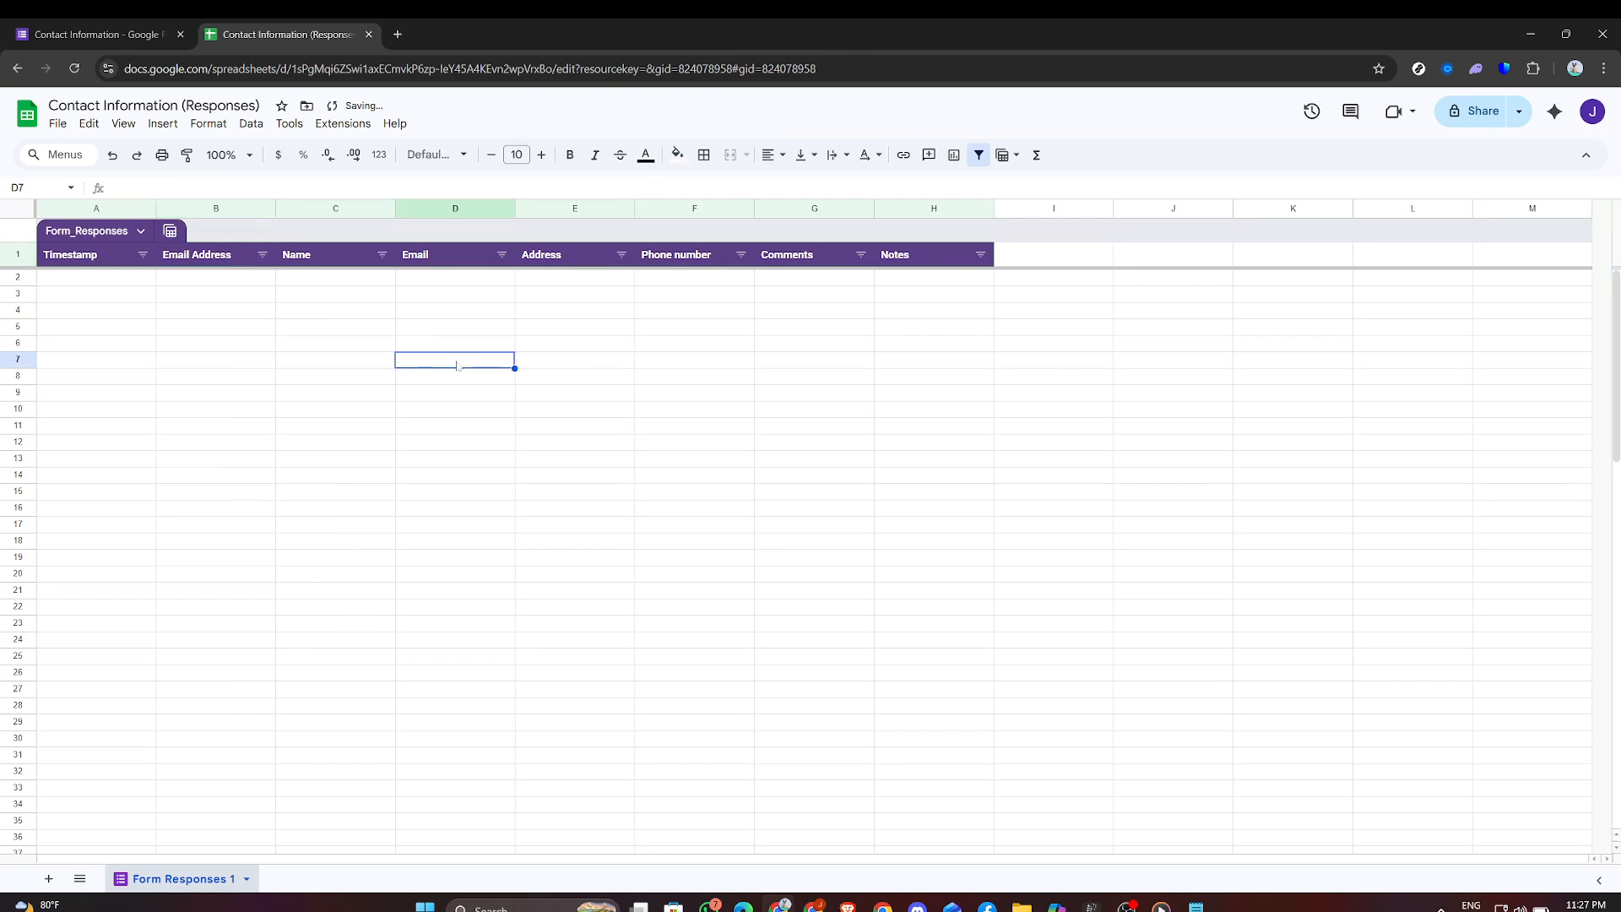
pyautogui.click(262, 255)
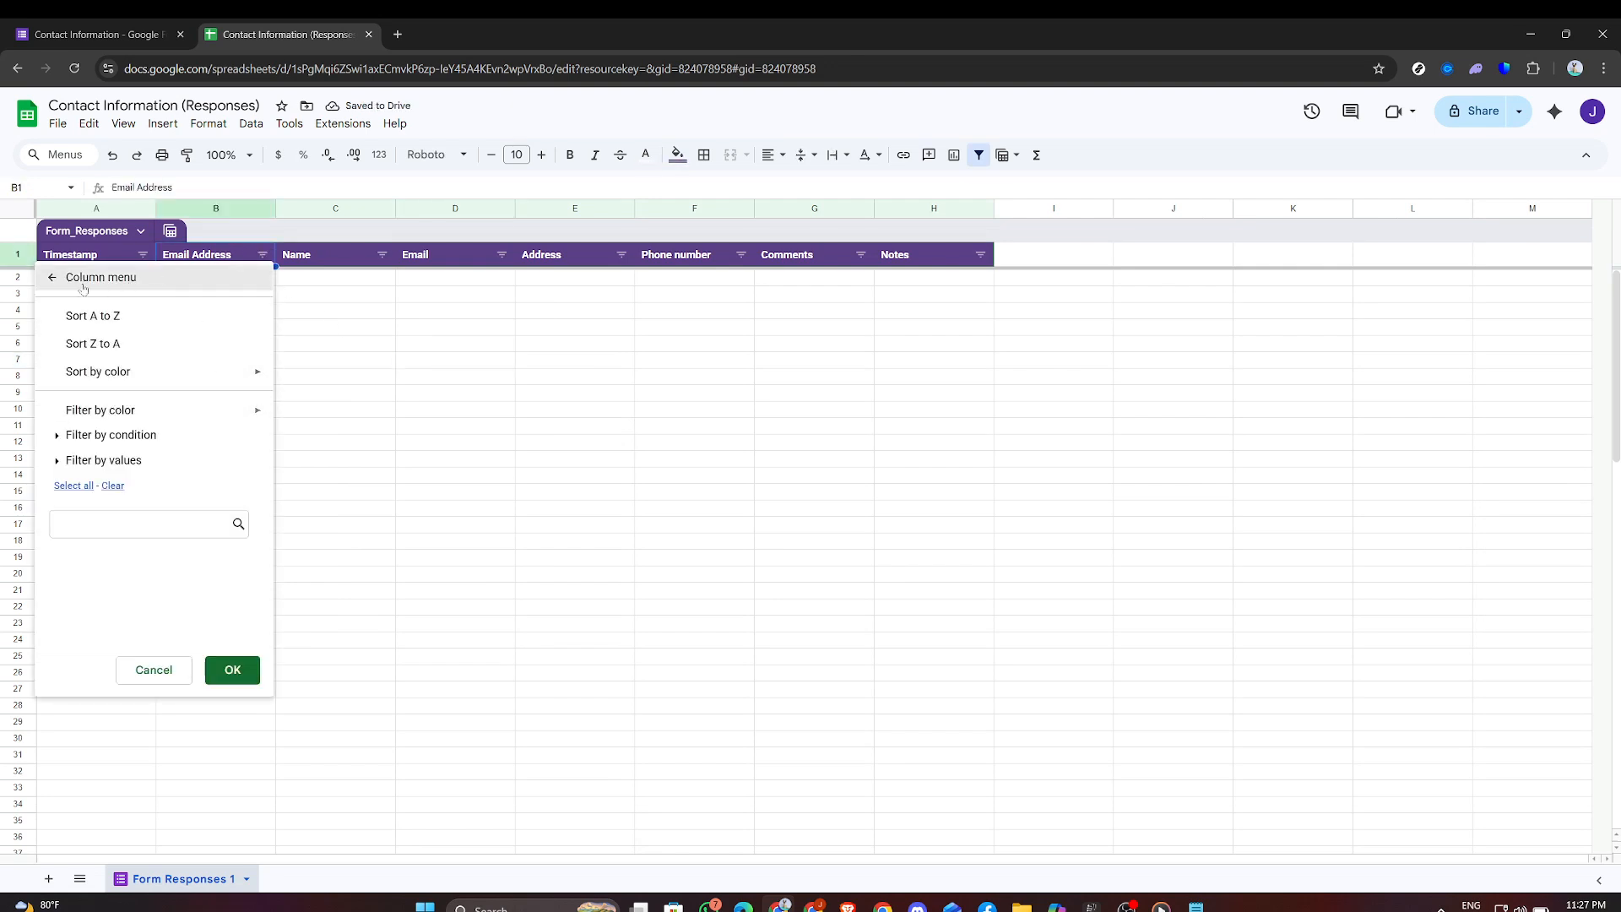
pyautogui.click(564, 475)
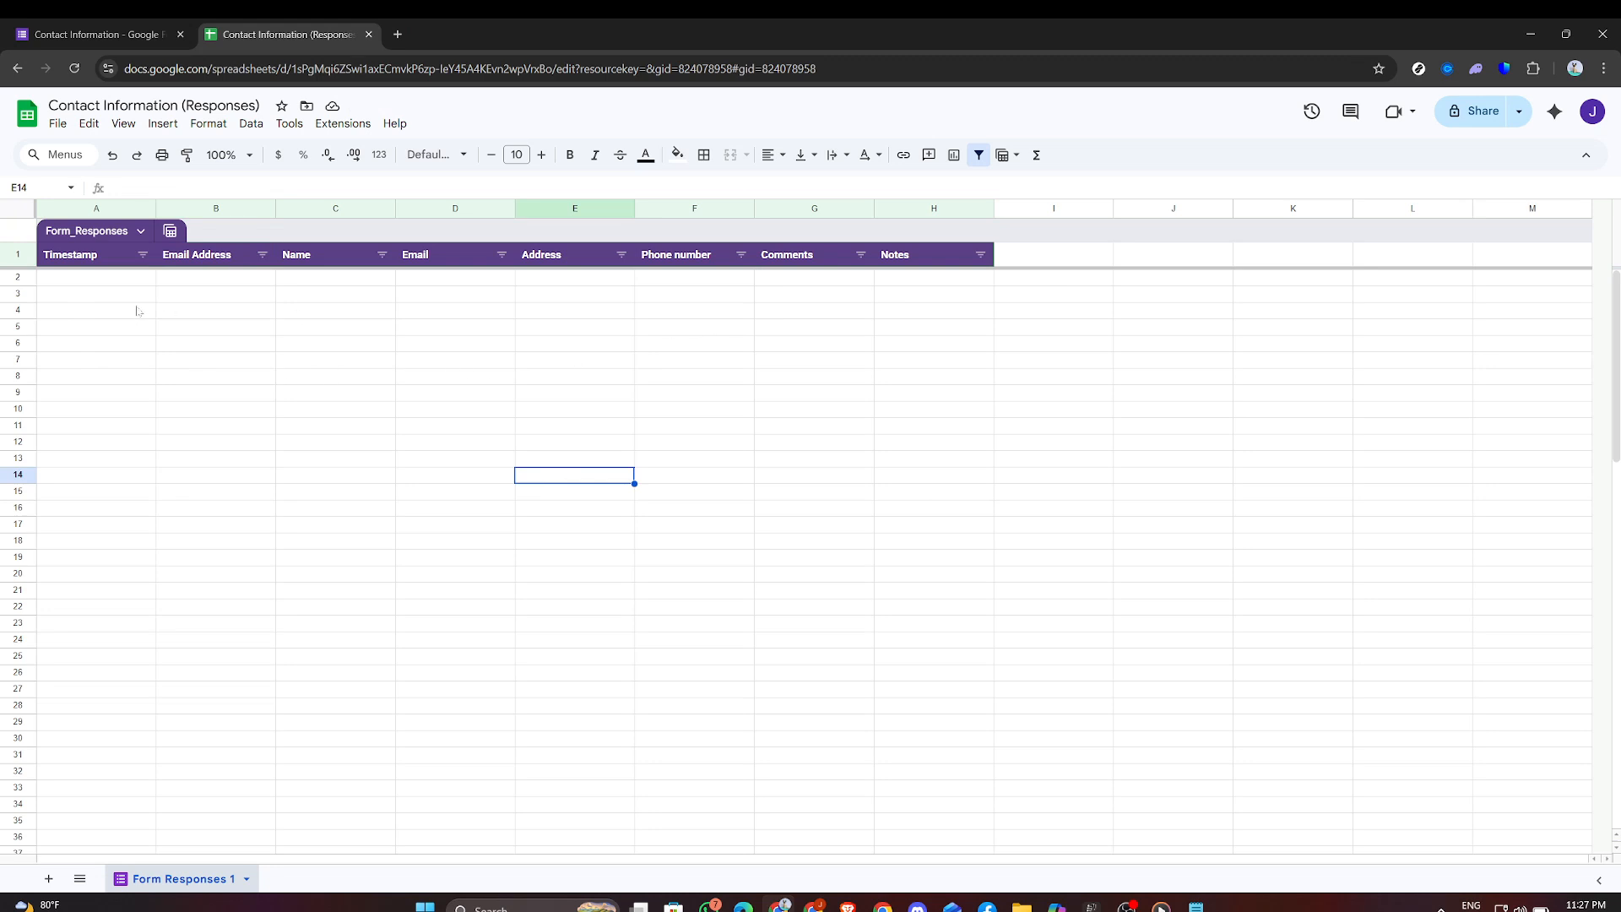
pyautogui.click(251, 383)
pyautogui.click(625, 457)
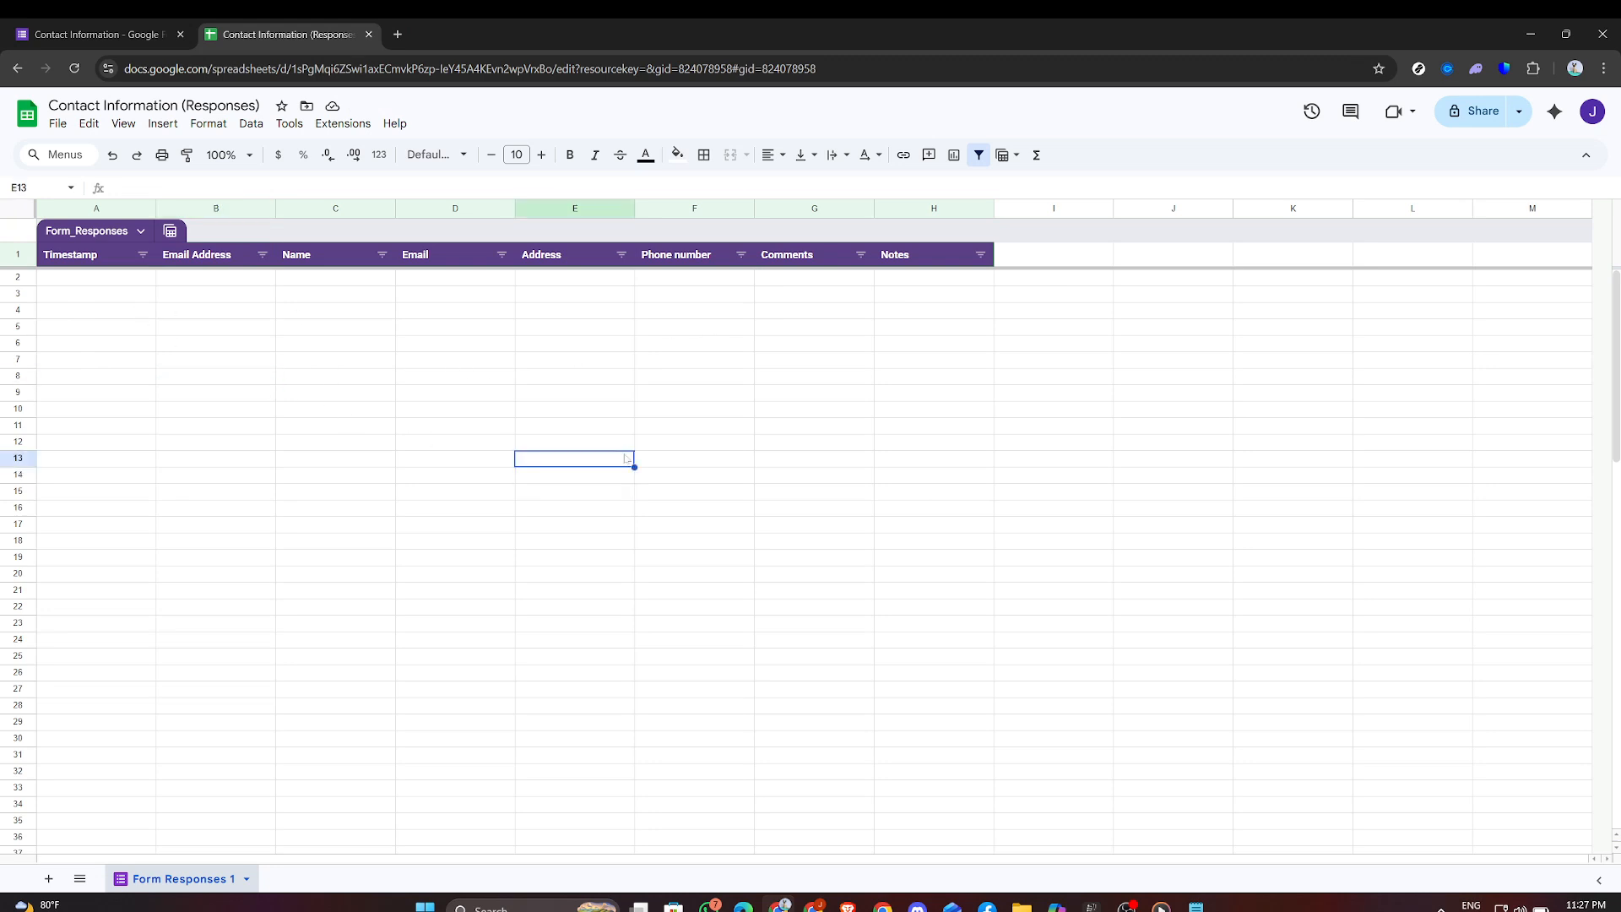
pyautogui.click(787, 411)
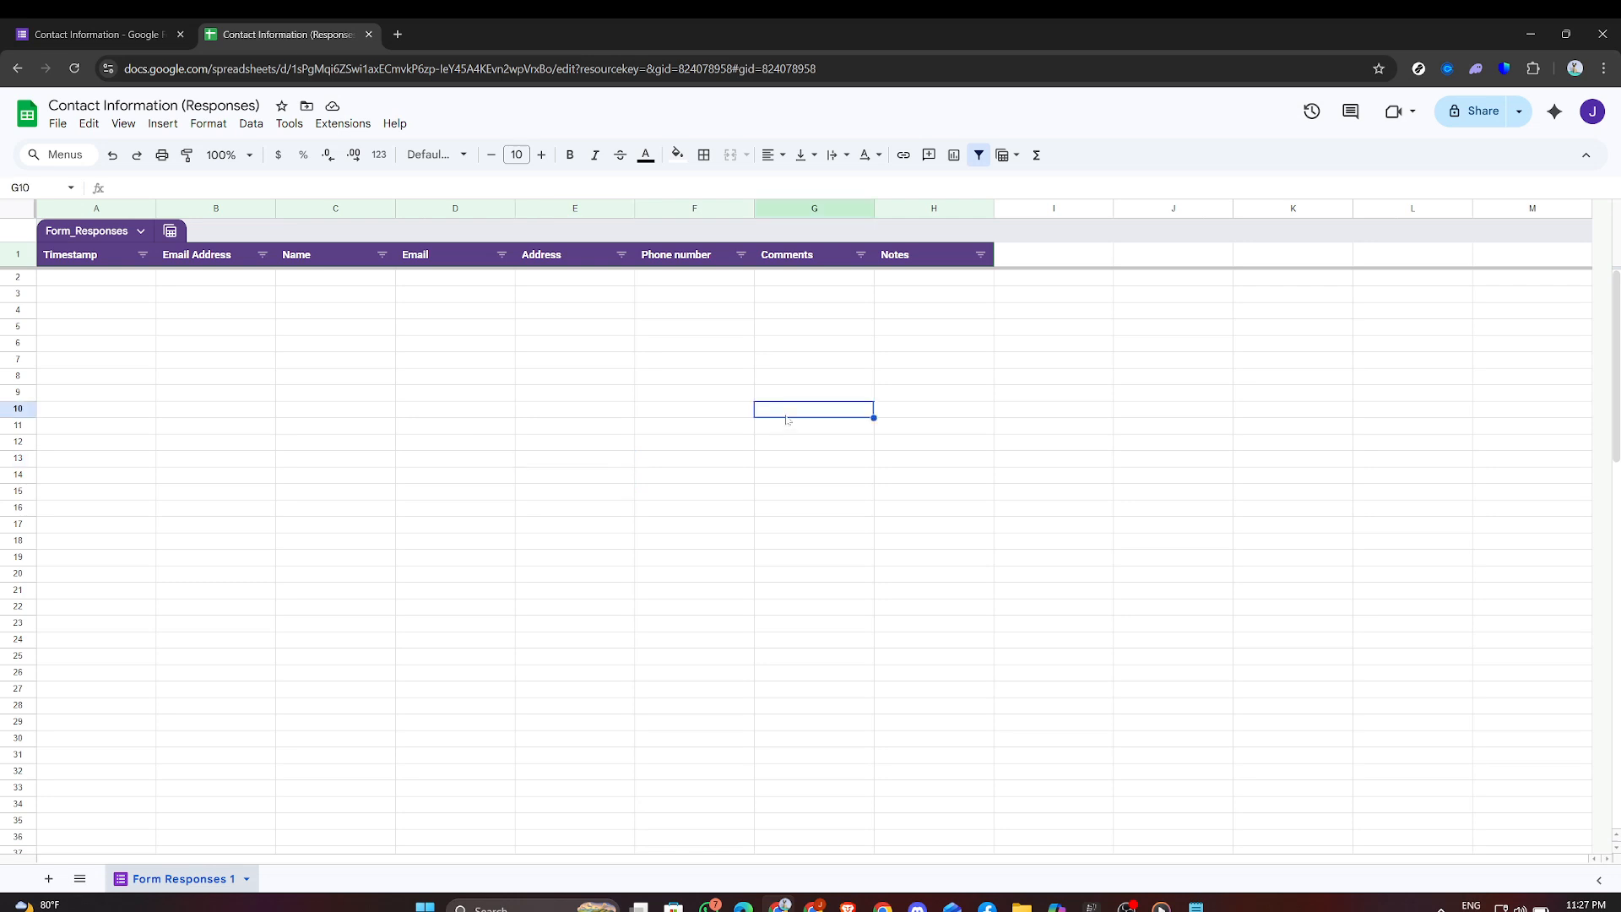
pyautogui.click(226, 363)
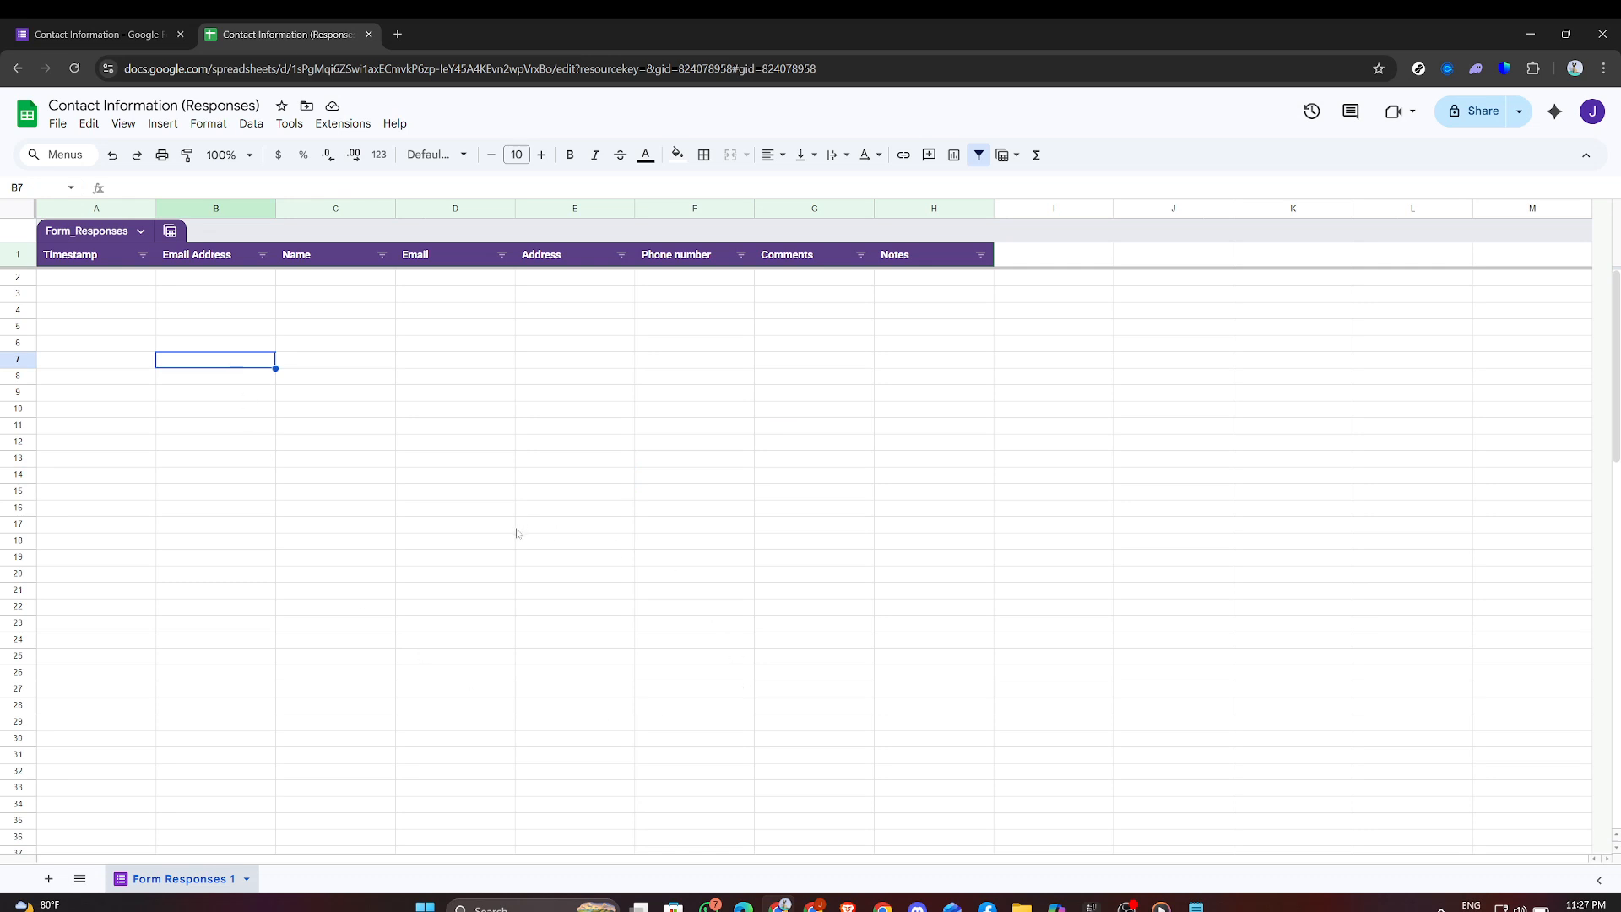
pyautogui.click(1172, 432)
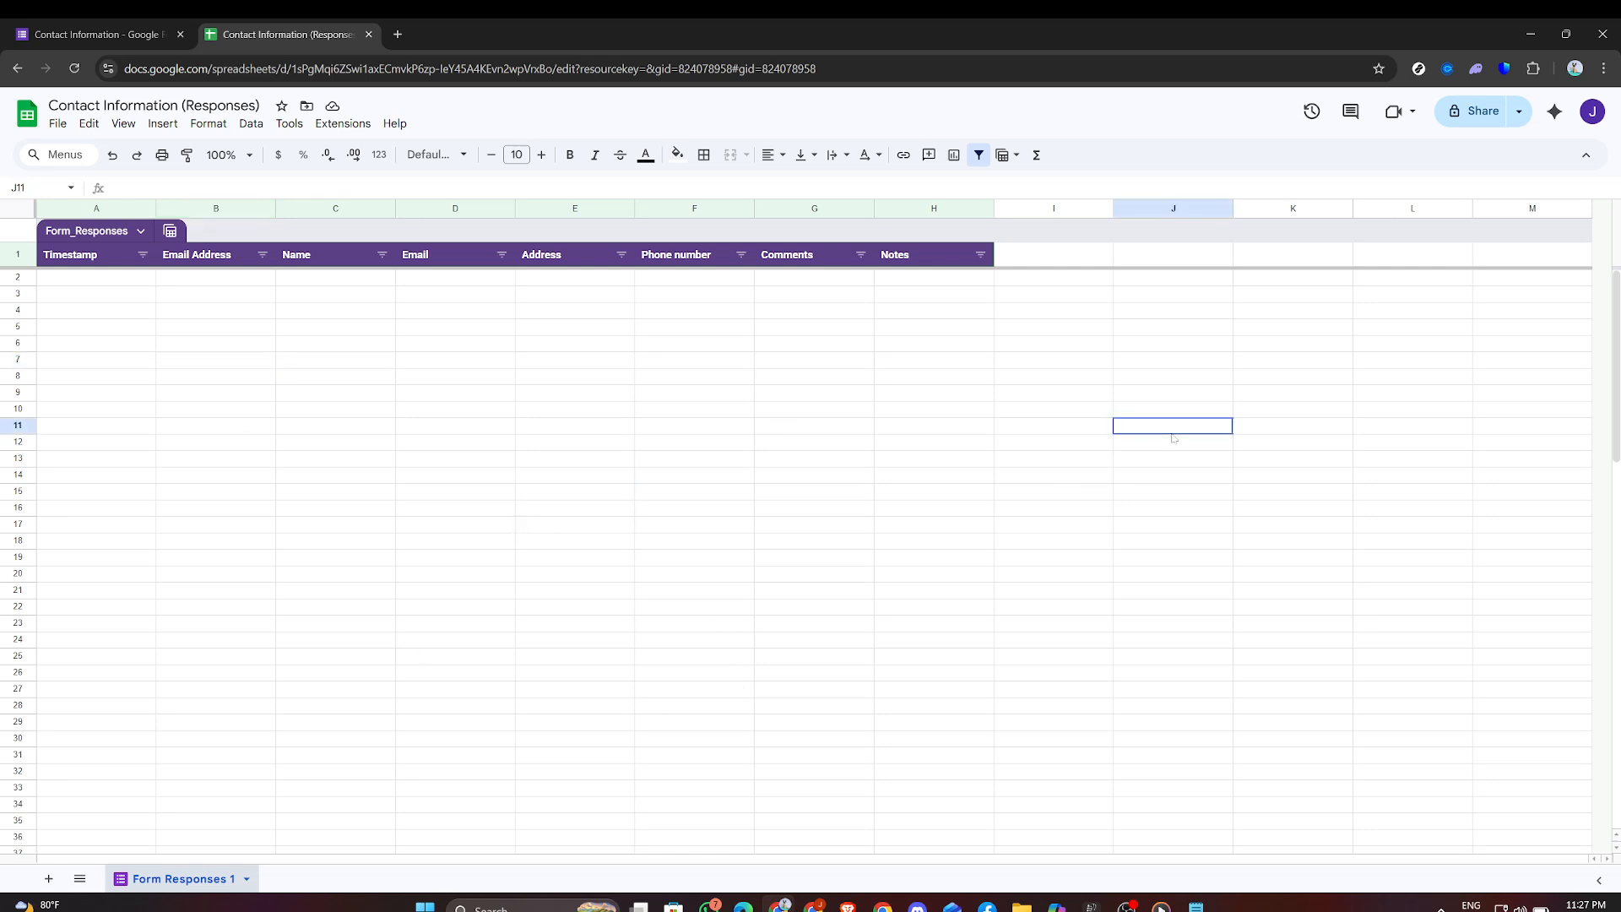